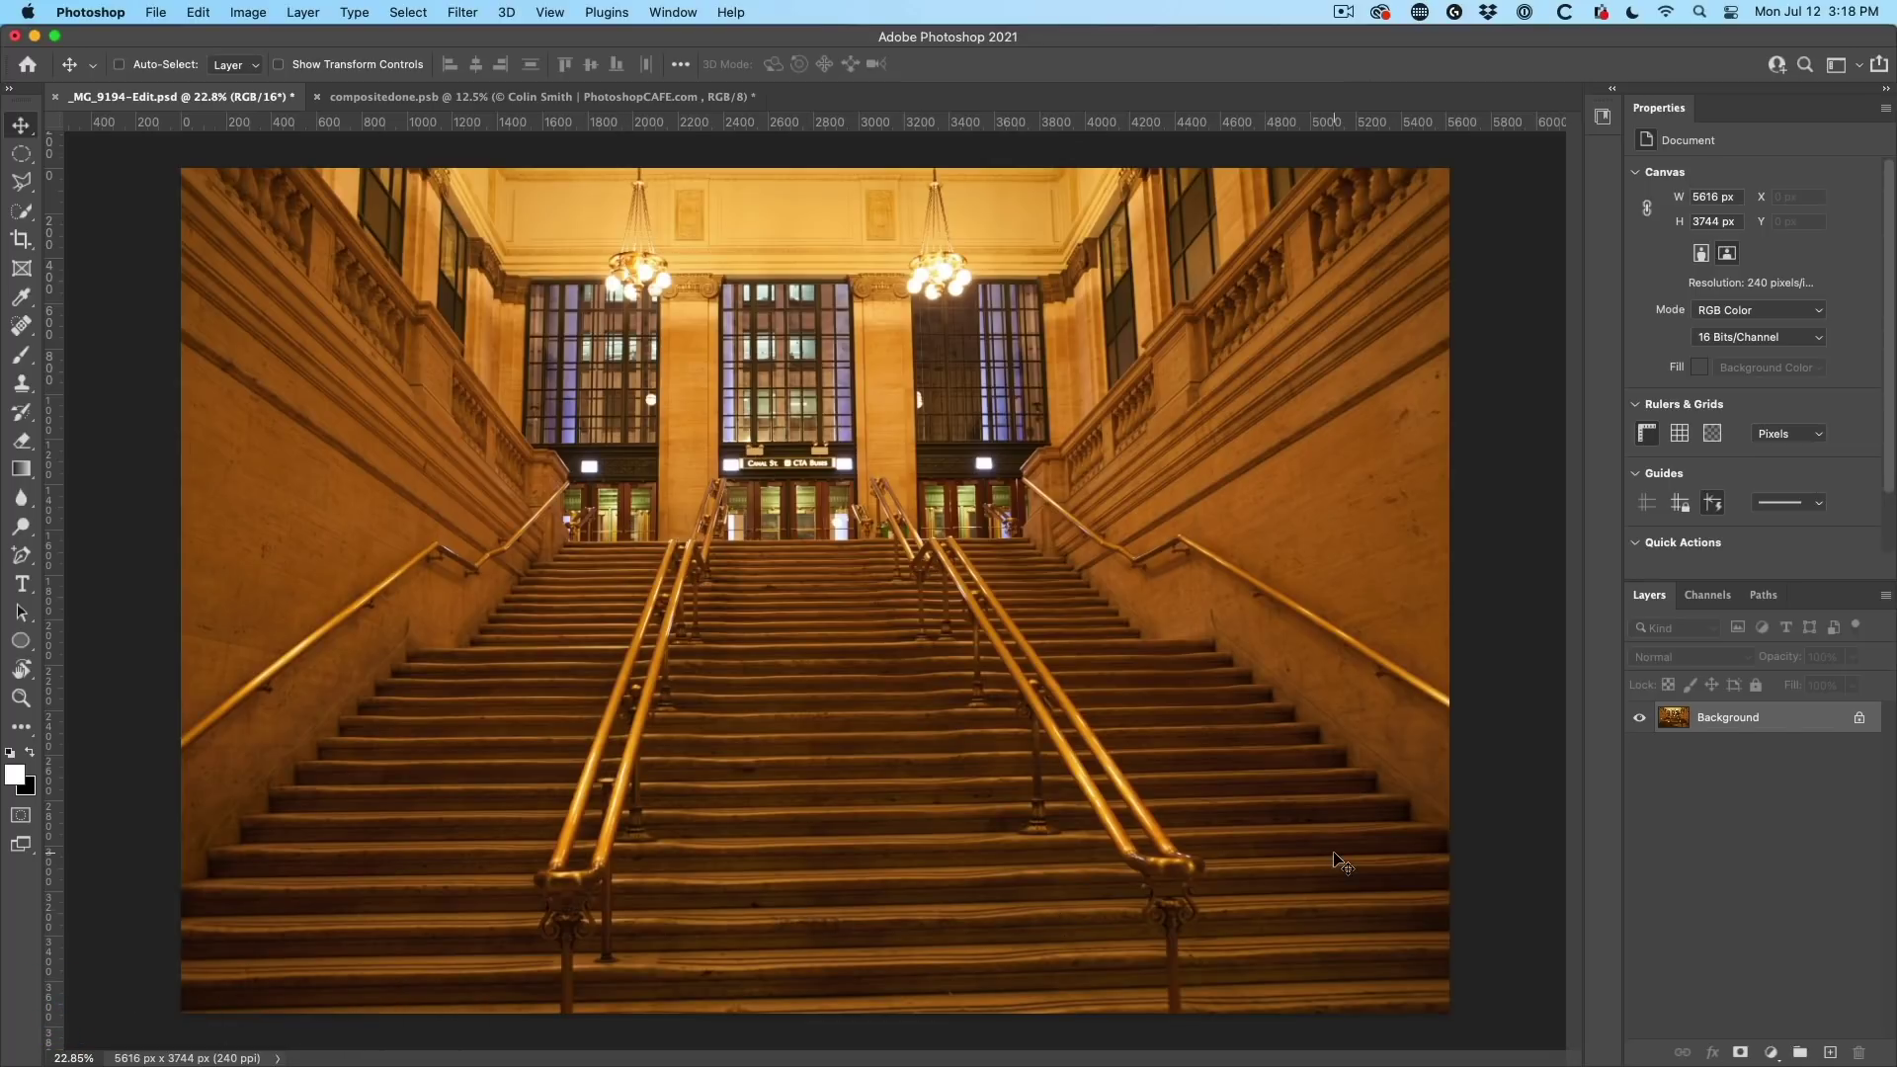
Step: Try Match Color with Neutralize directly on the stairway Background, then undo it
{"action": "left_click", "coordinate": [235, 7]}
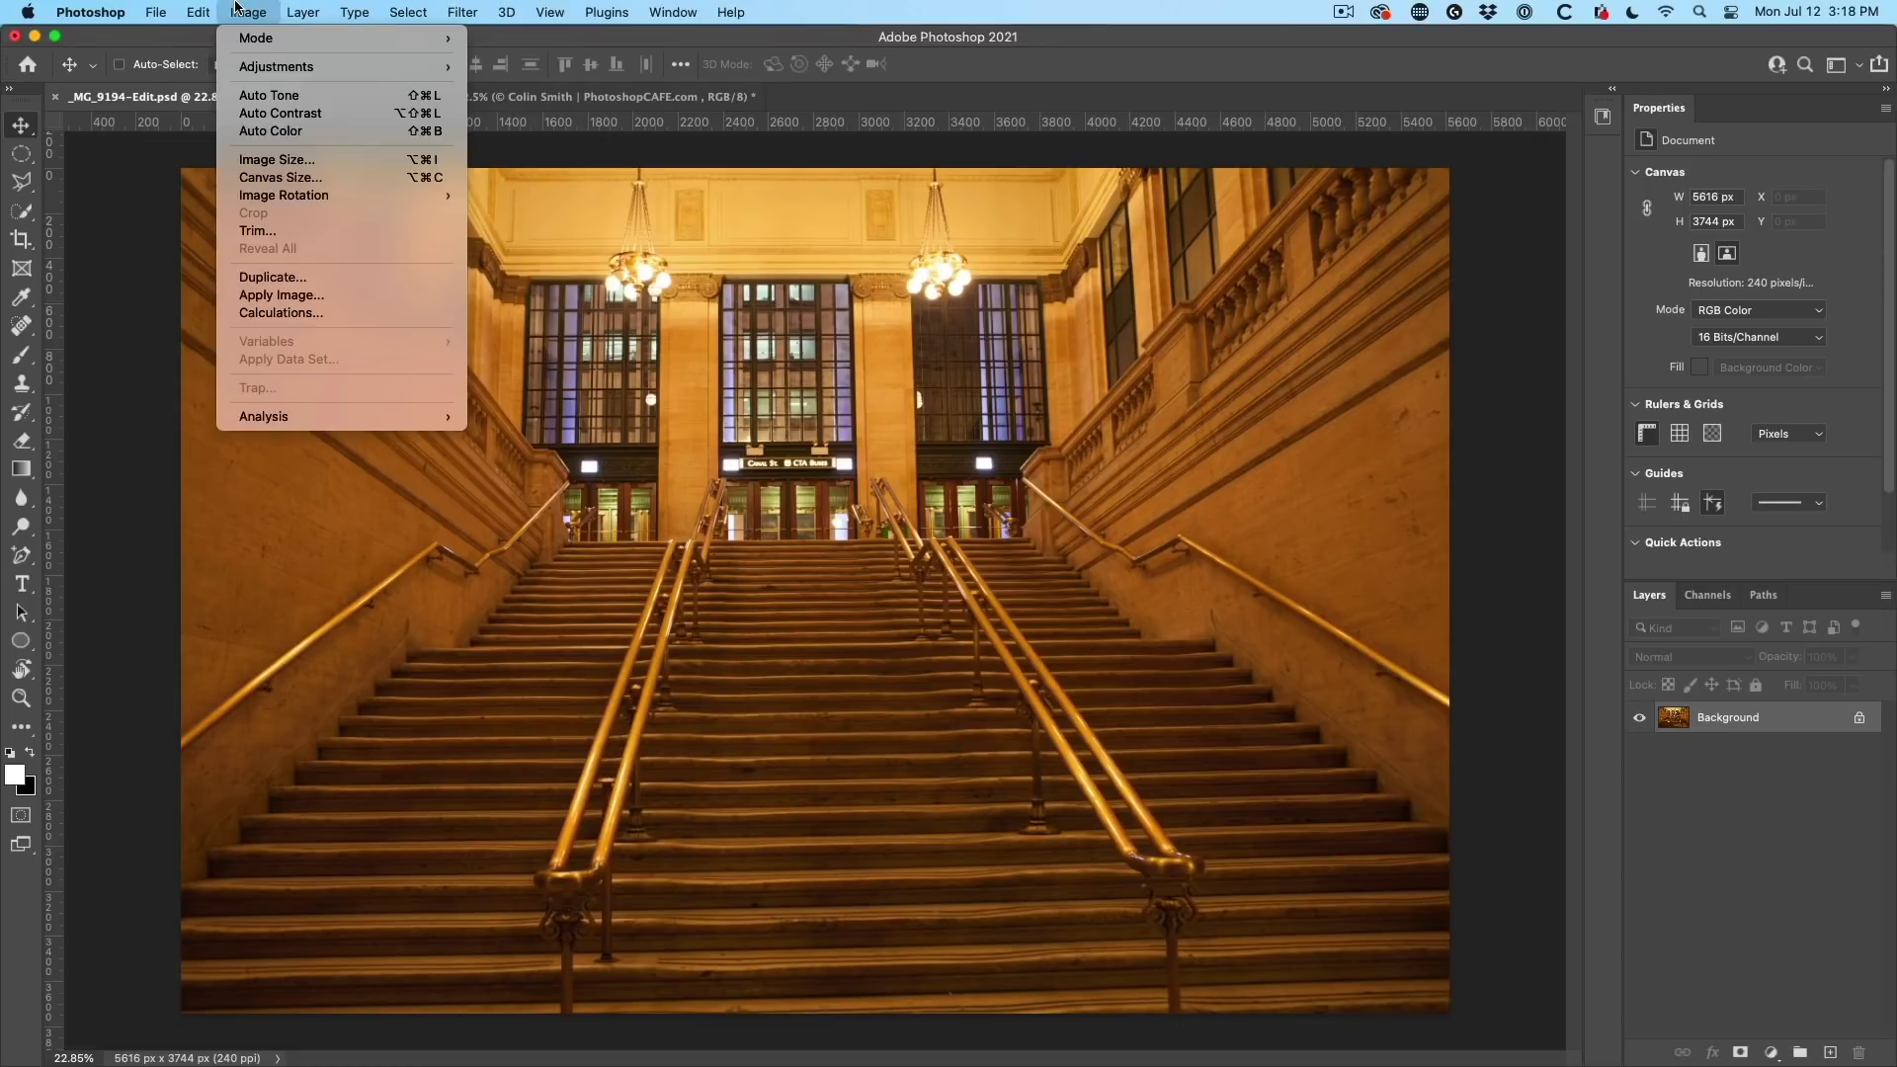
{"action": "mouse_move", "coordinate": [278, 73]}
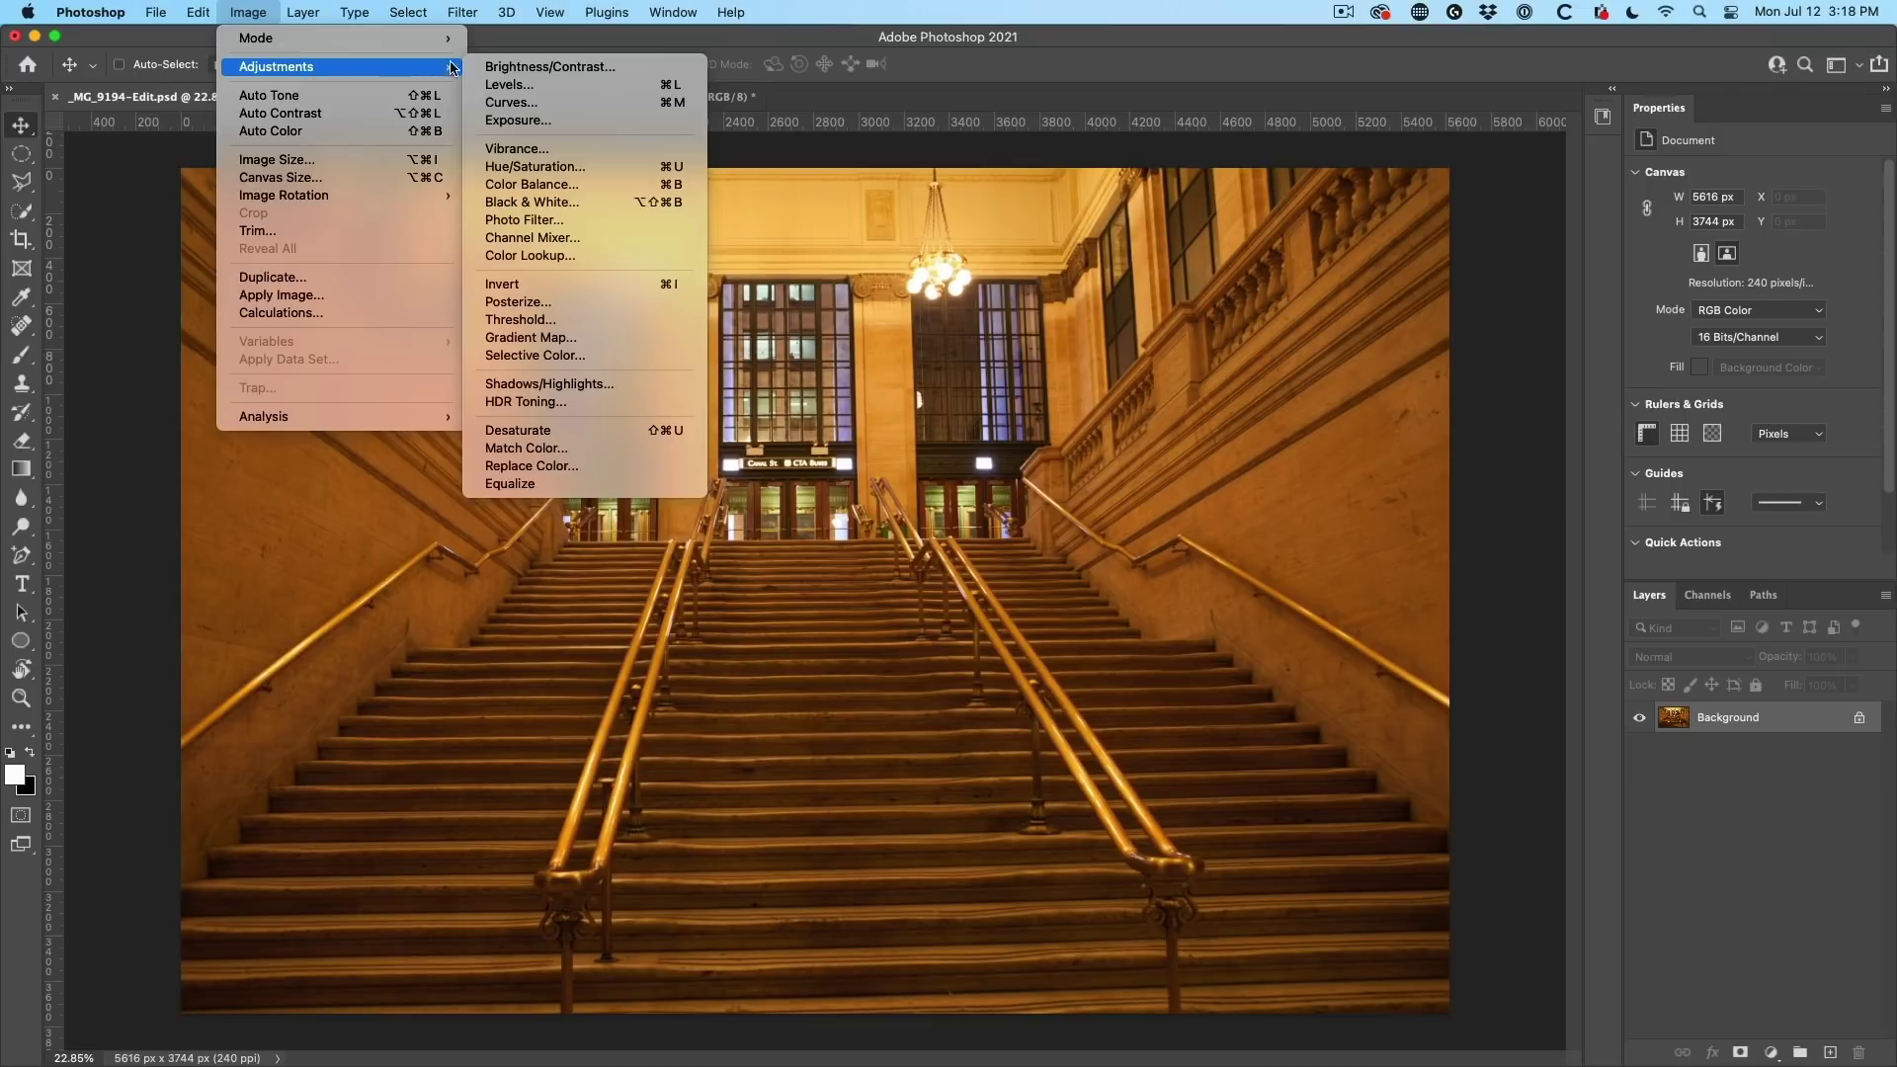
{"action": "left_click", "coordinate": [590, 453]}
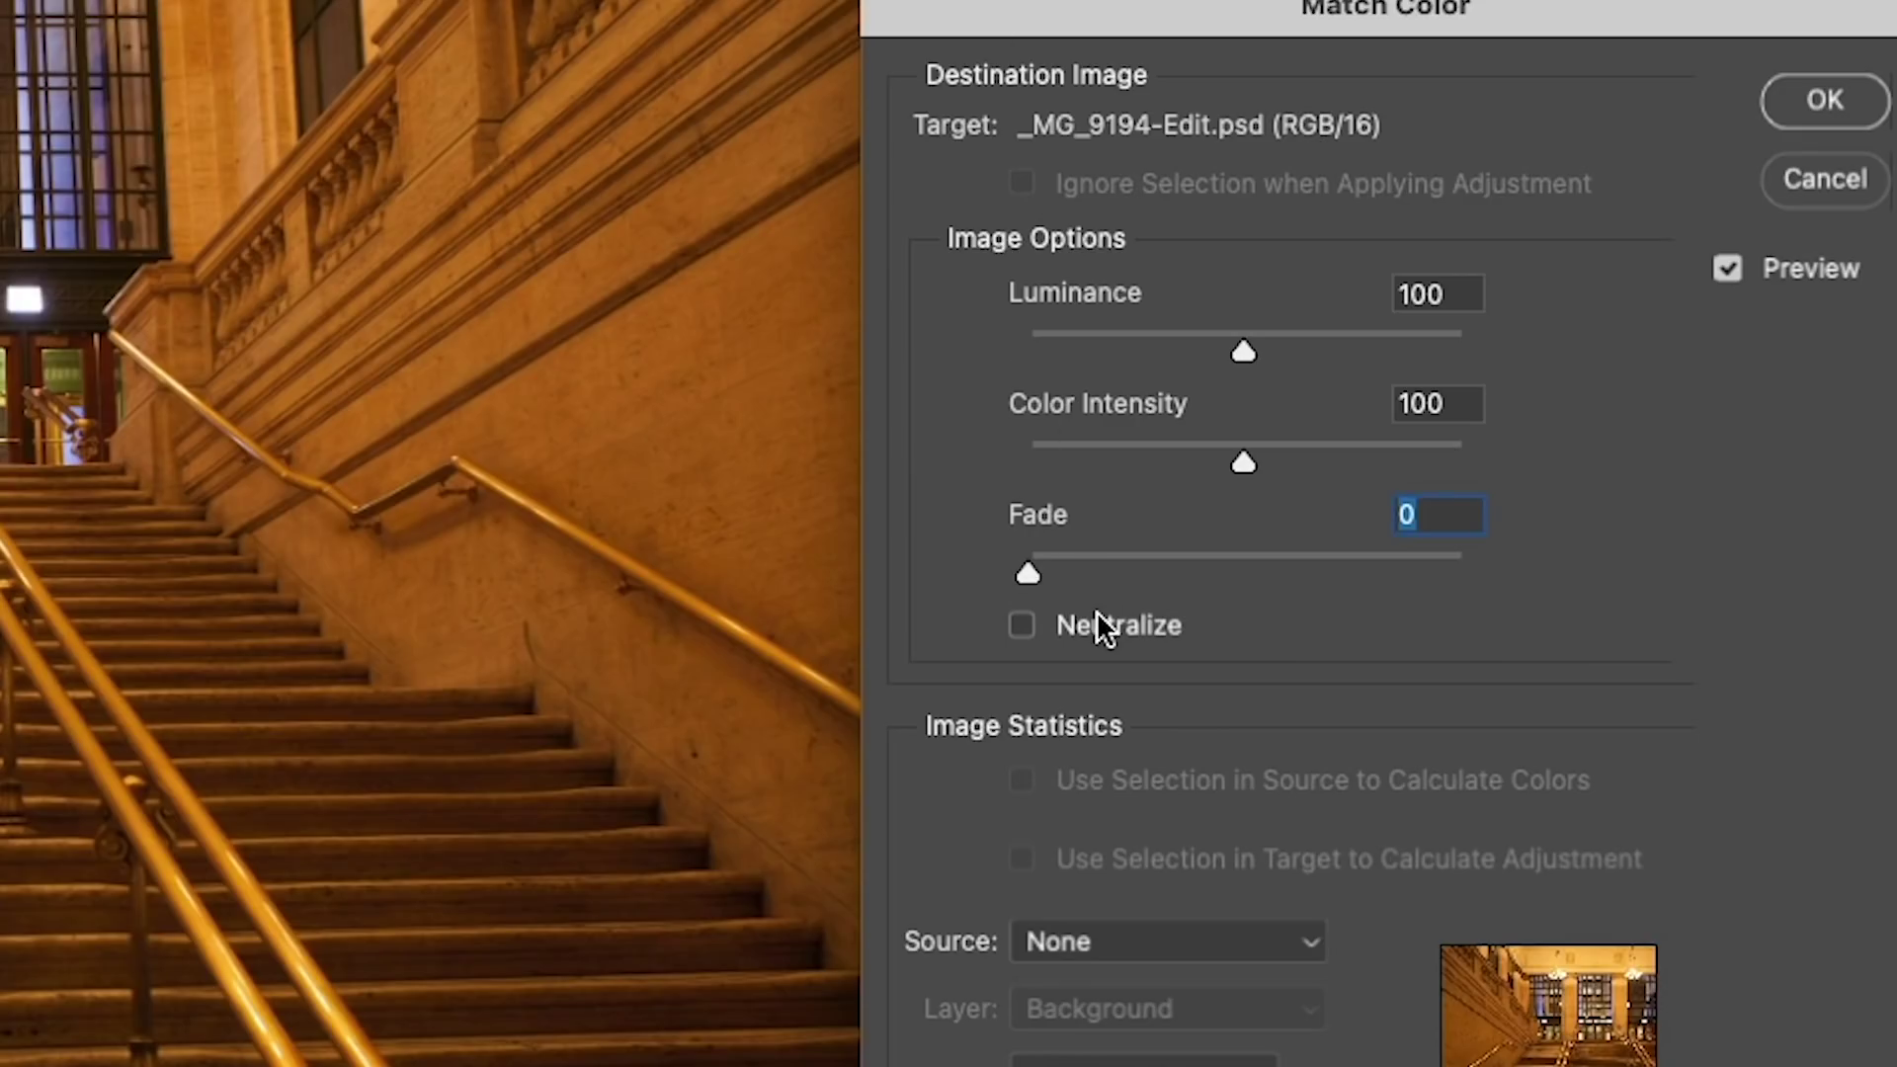
{"action": "left_click", "coordinate": [1097, 613]}
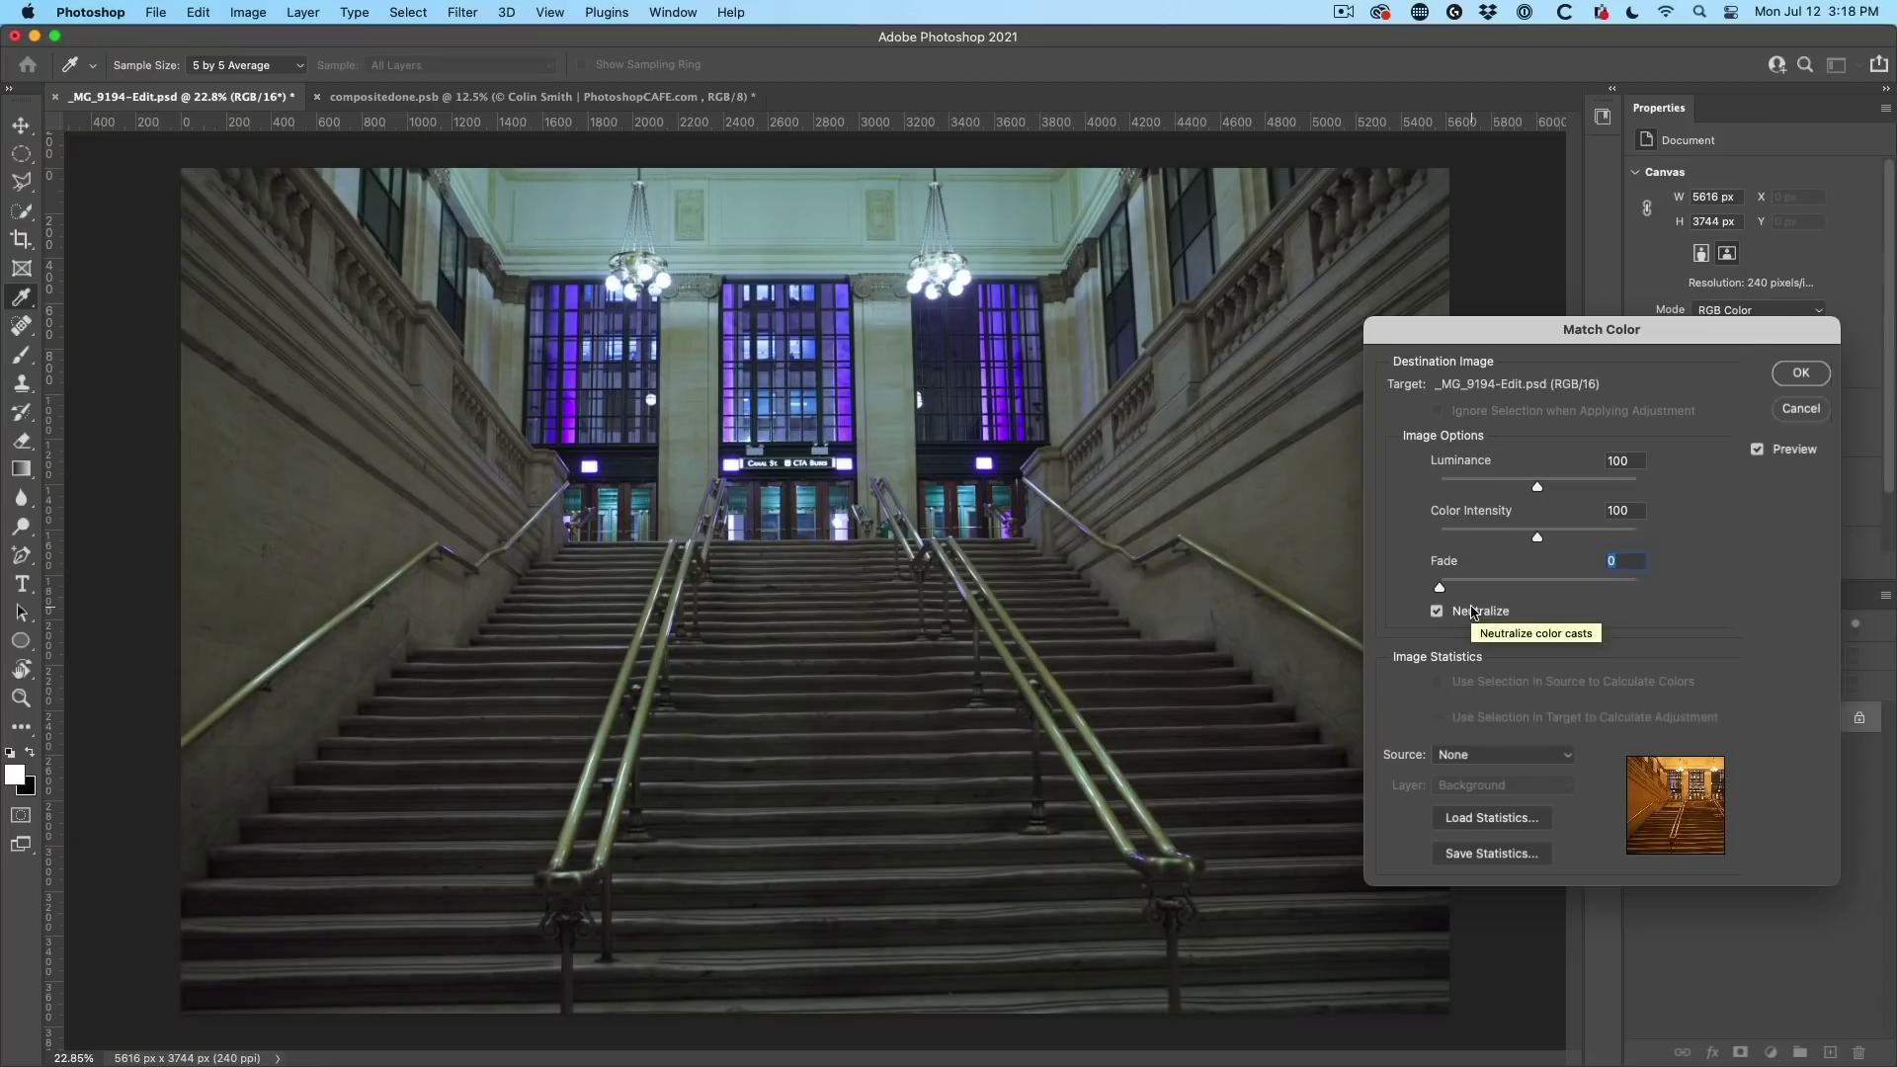
{"action": "left_click", "coordinate": [1804, 374]}
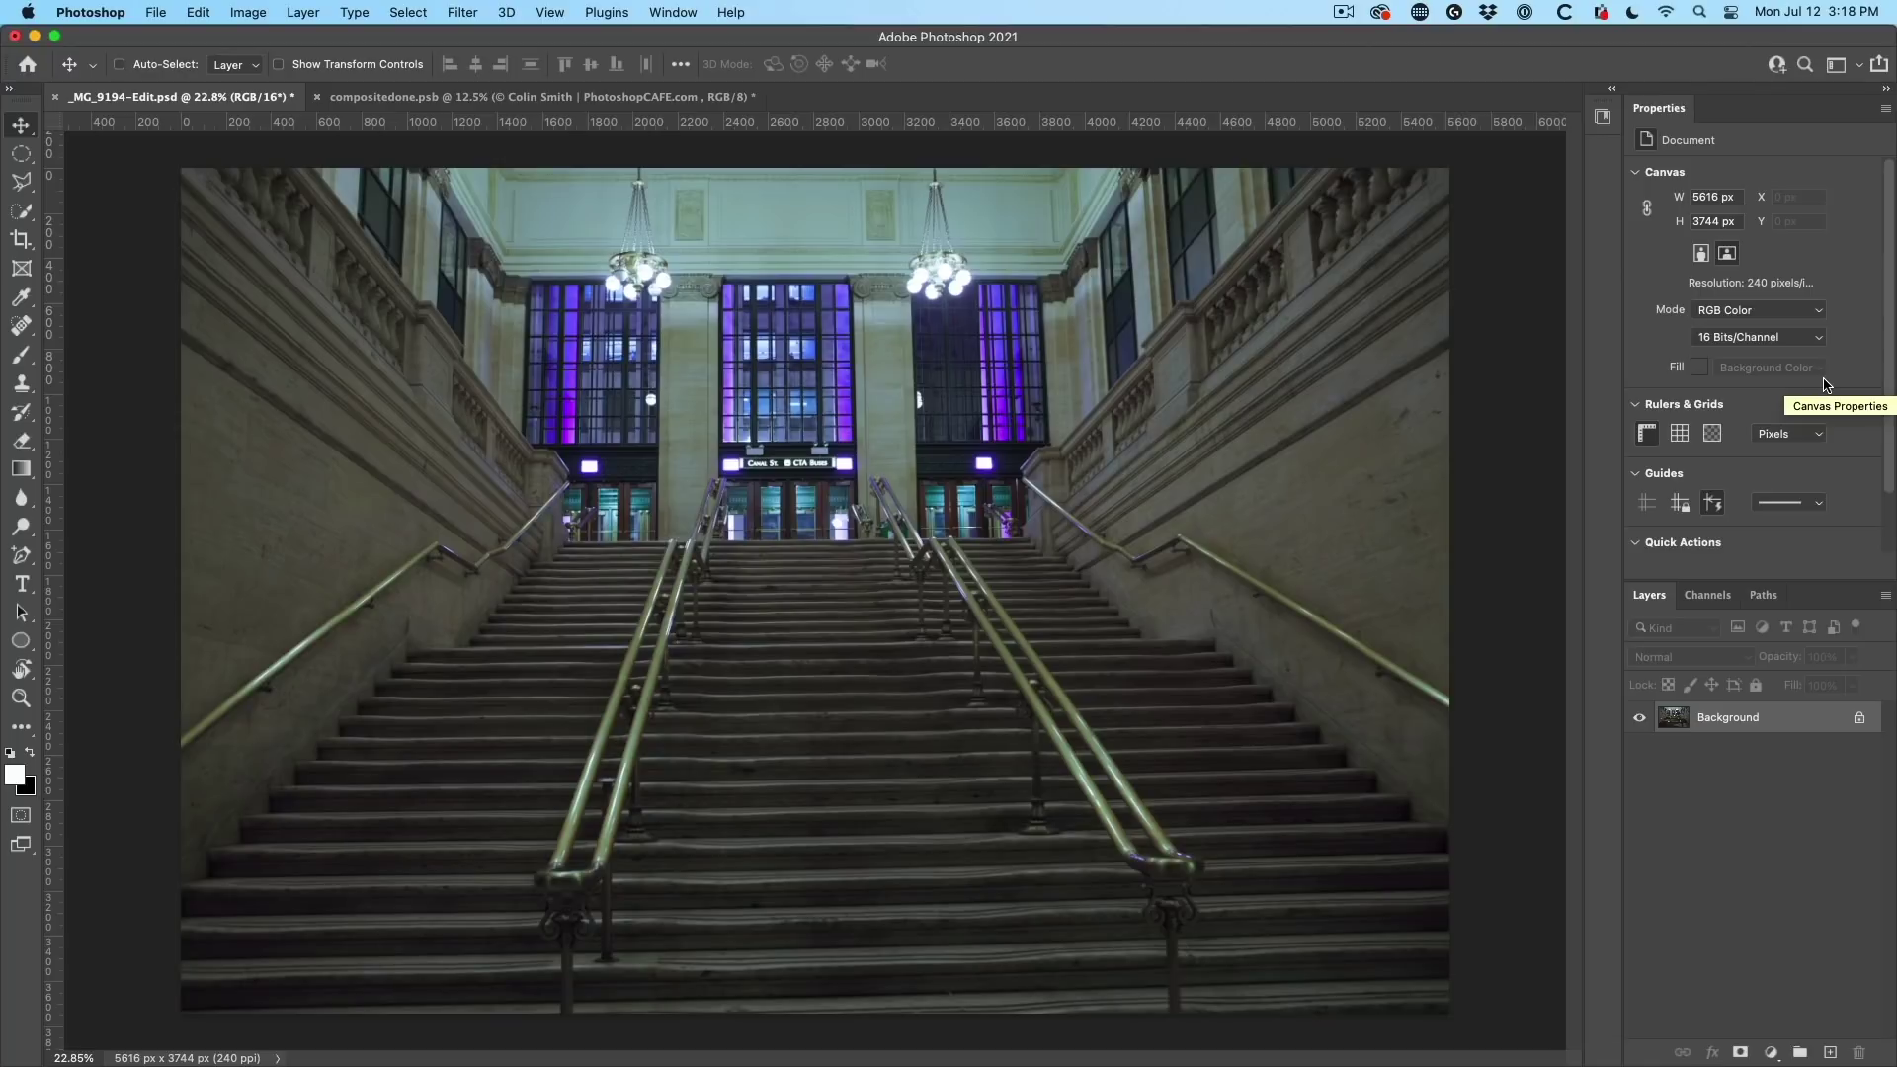
{"action": "key", "text": "super+z"}
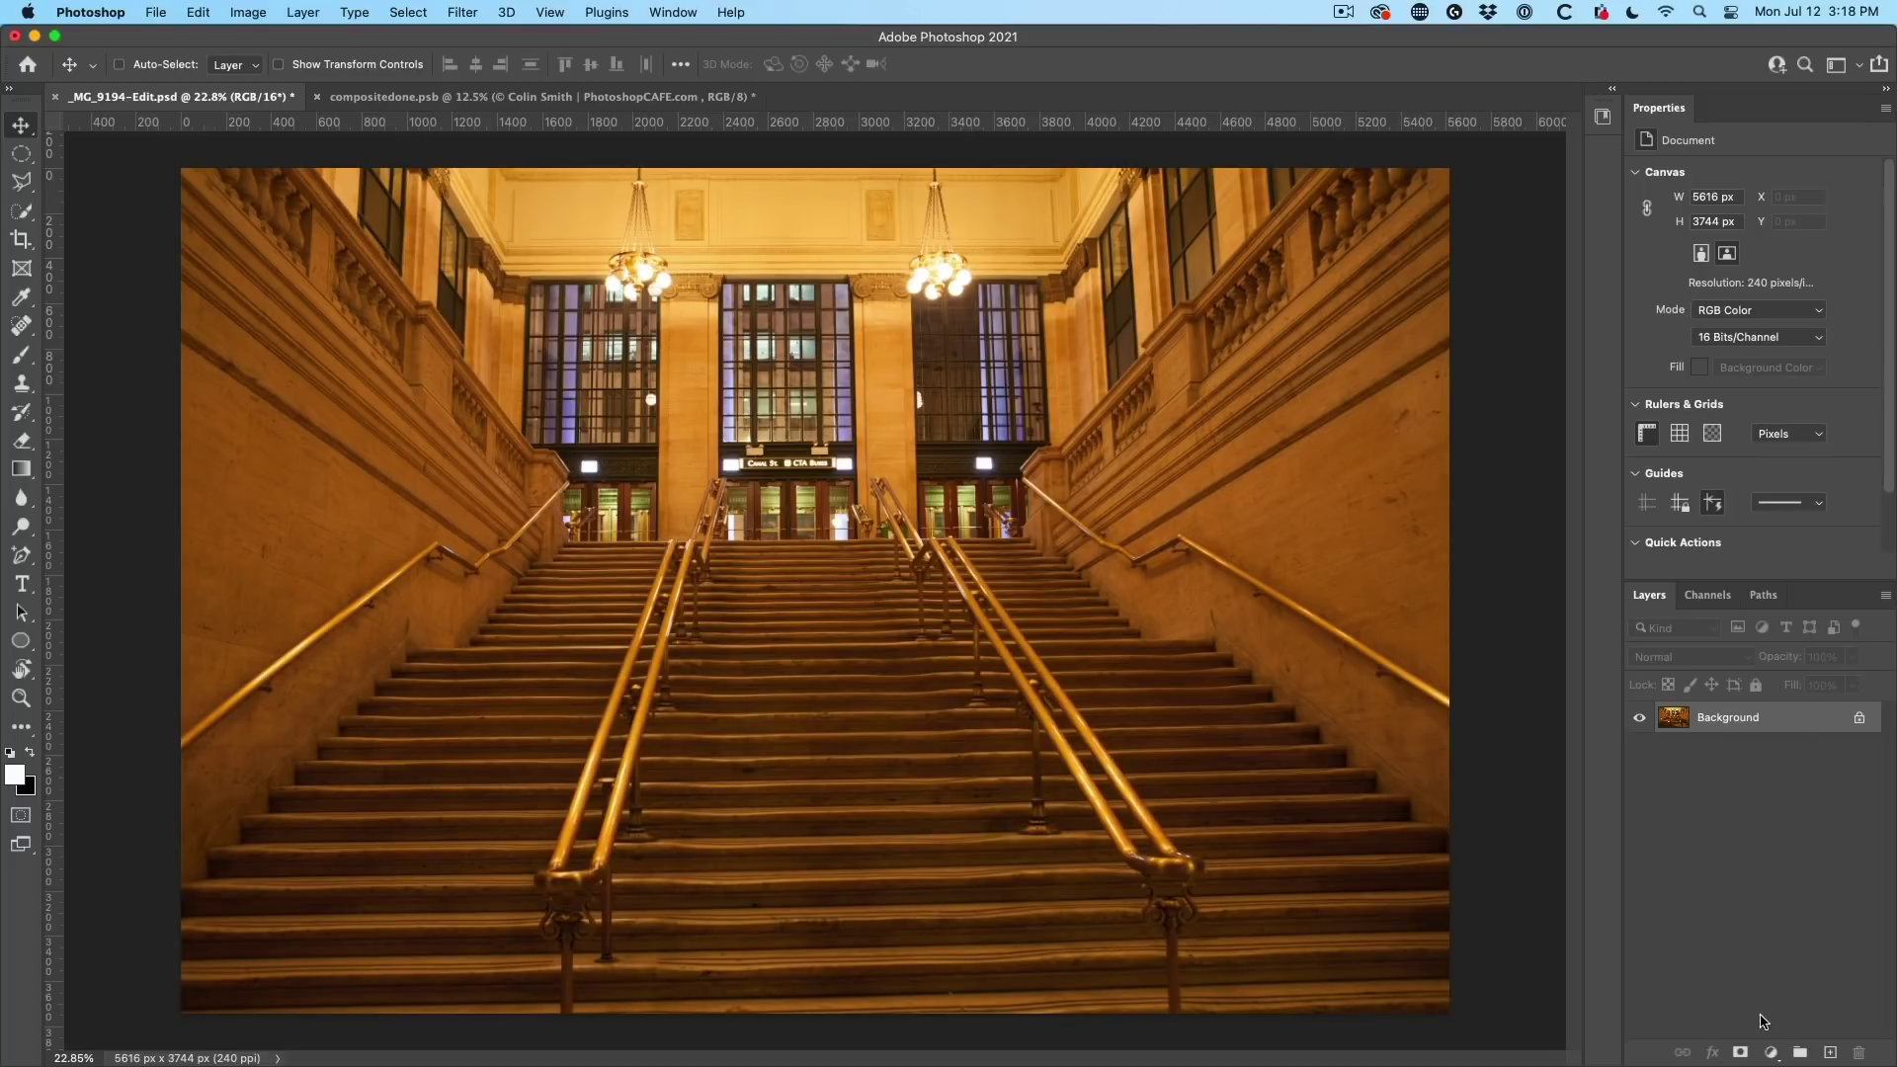
Step: Duplicate the Background layer with Cmd+J to create Layer 1
{"action": "left_click", "coordinate": [1770, 1054]}
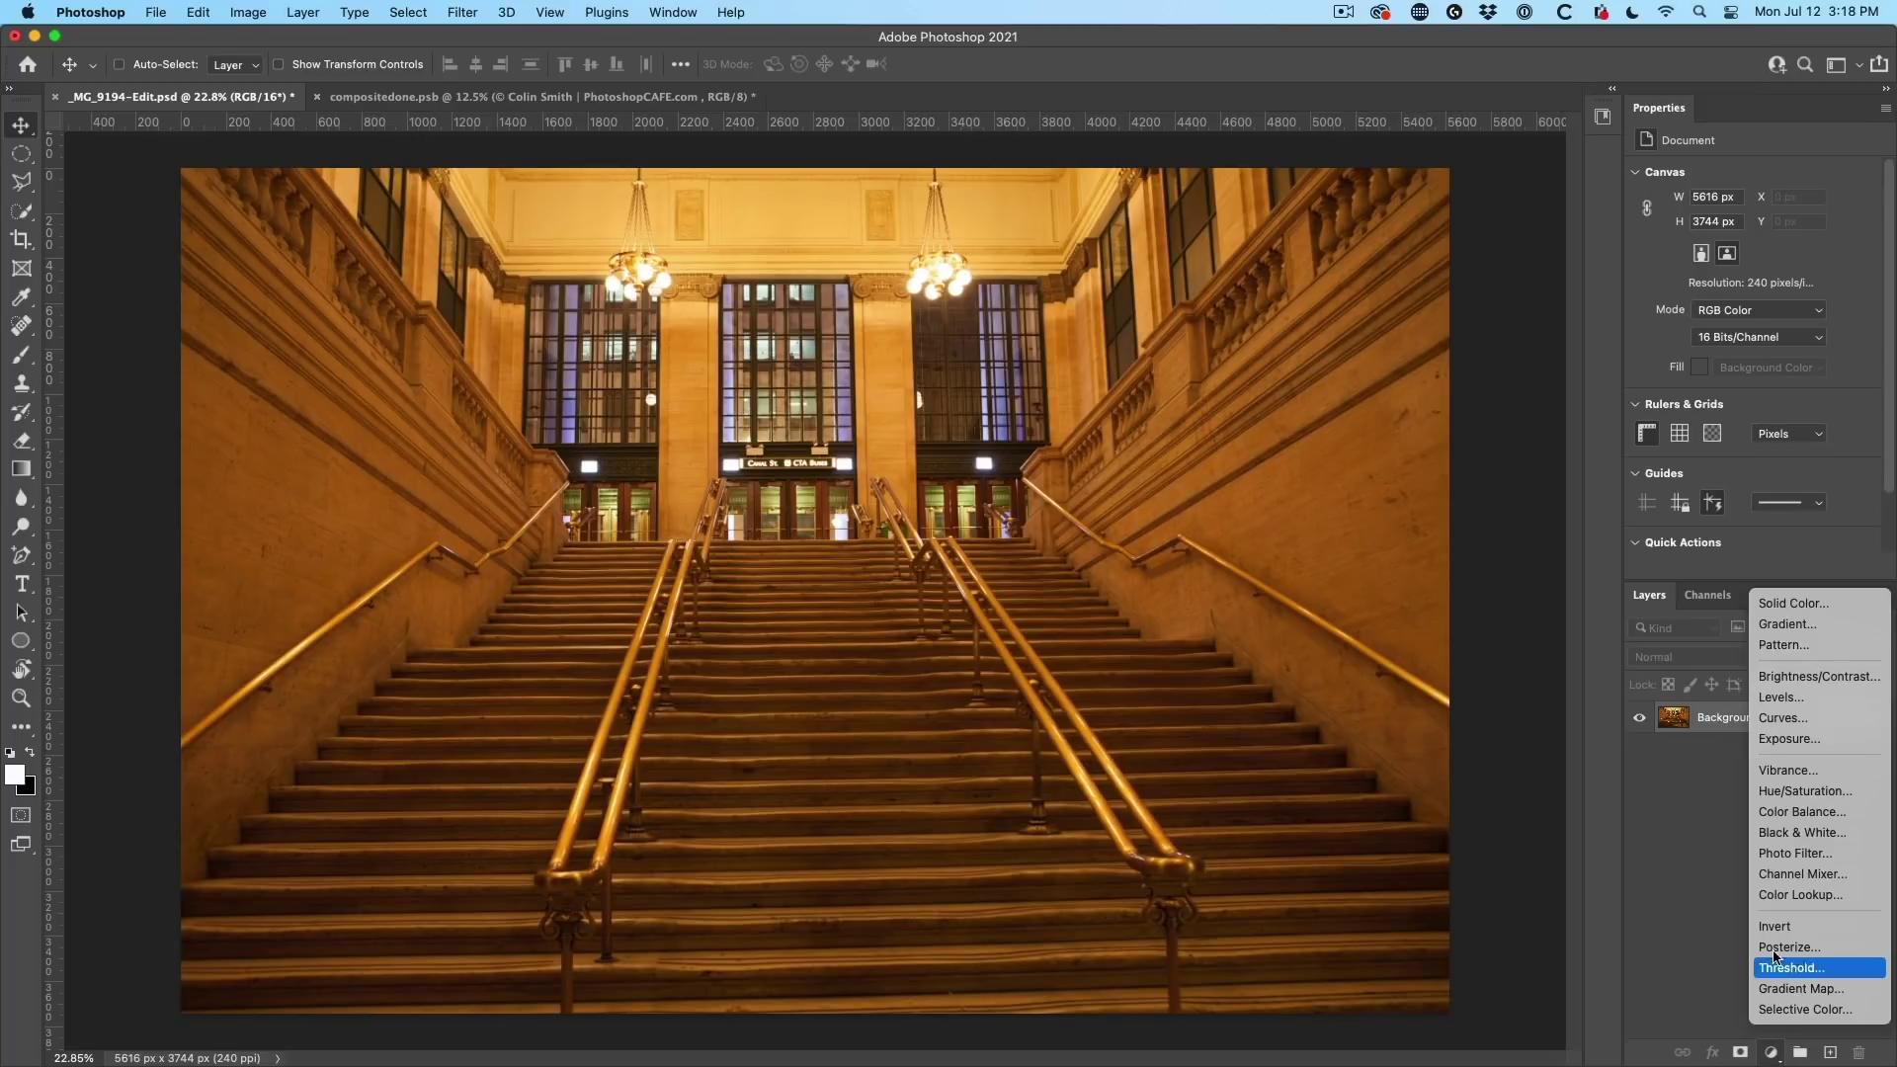
{"action": "left_click", "coordinate": [1689, 818]}
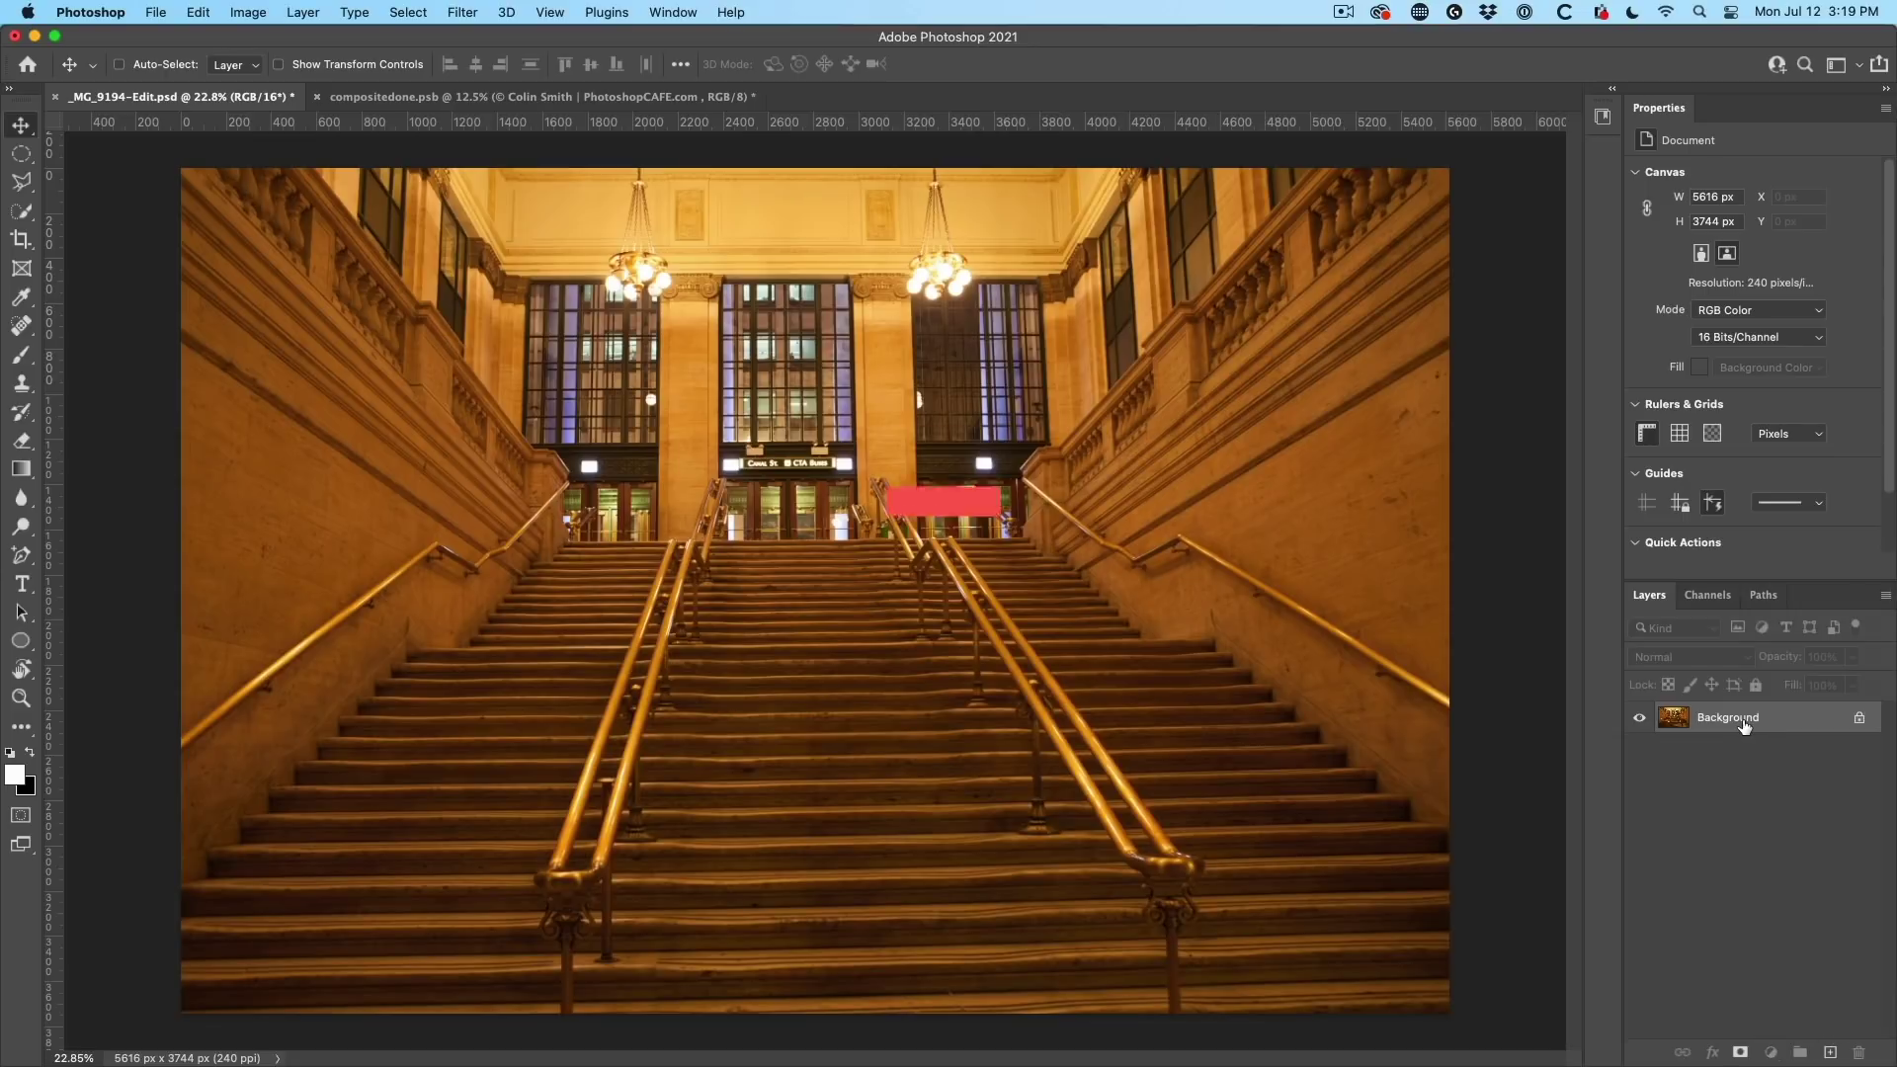
{"action": "key", "text": "super+j"}
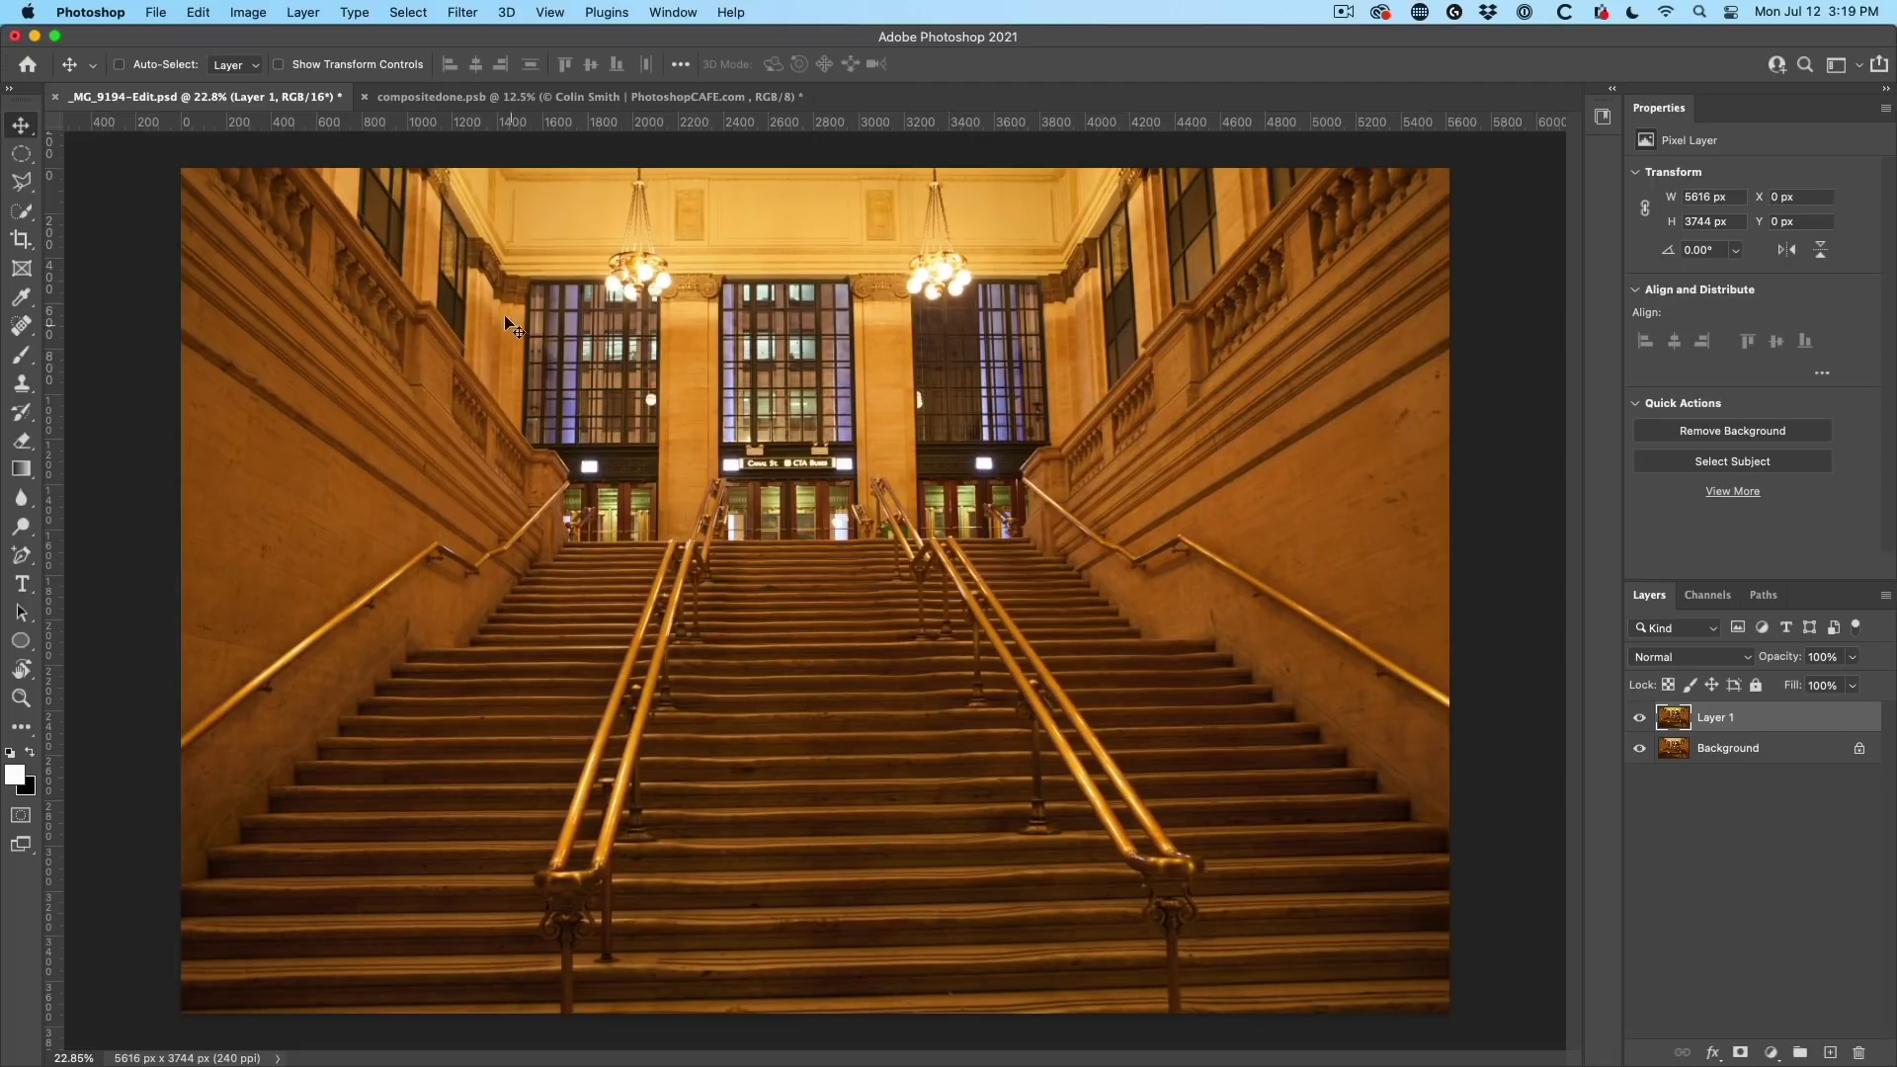
Step: Apply Image > Adjustments > Match Color with Neutralize checked to Layer 1
{"action": "left_click", "coordinate": [248, 12]}
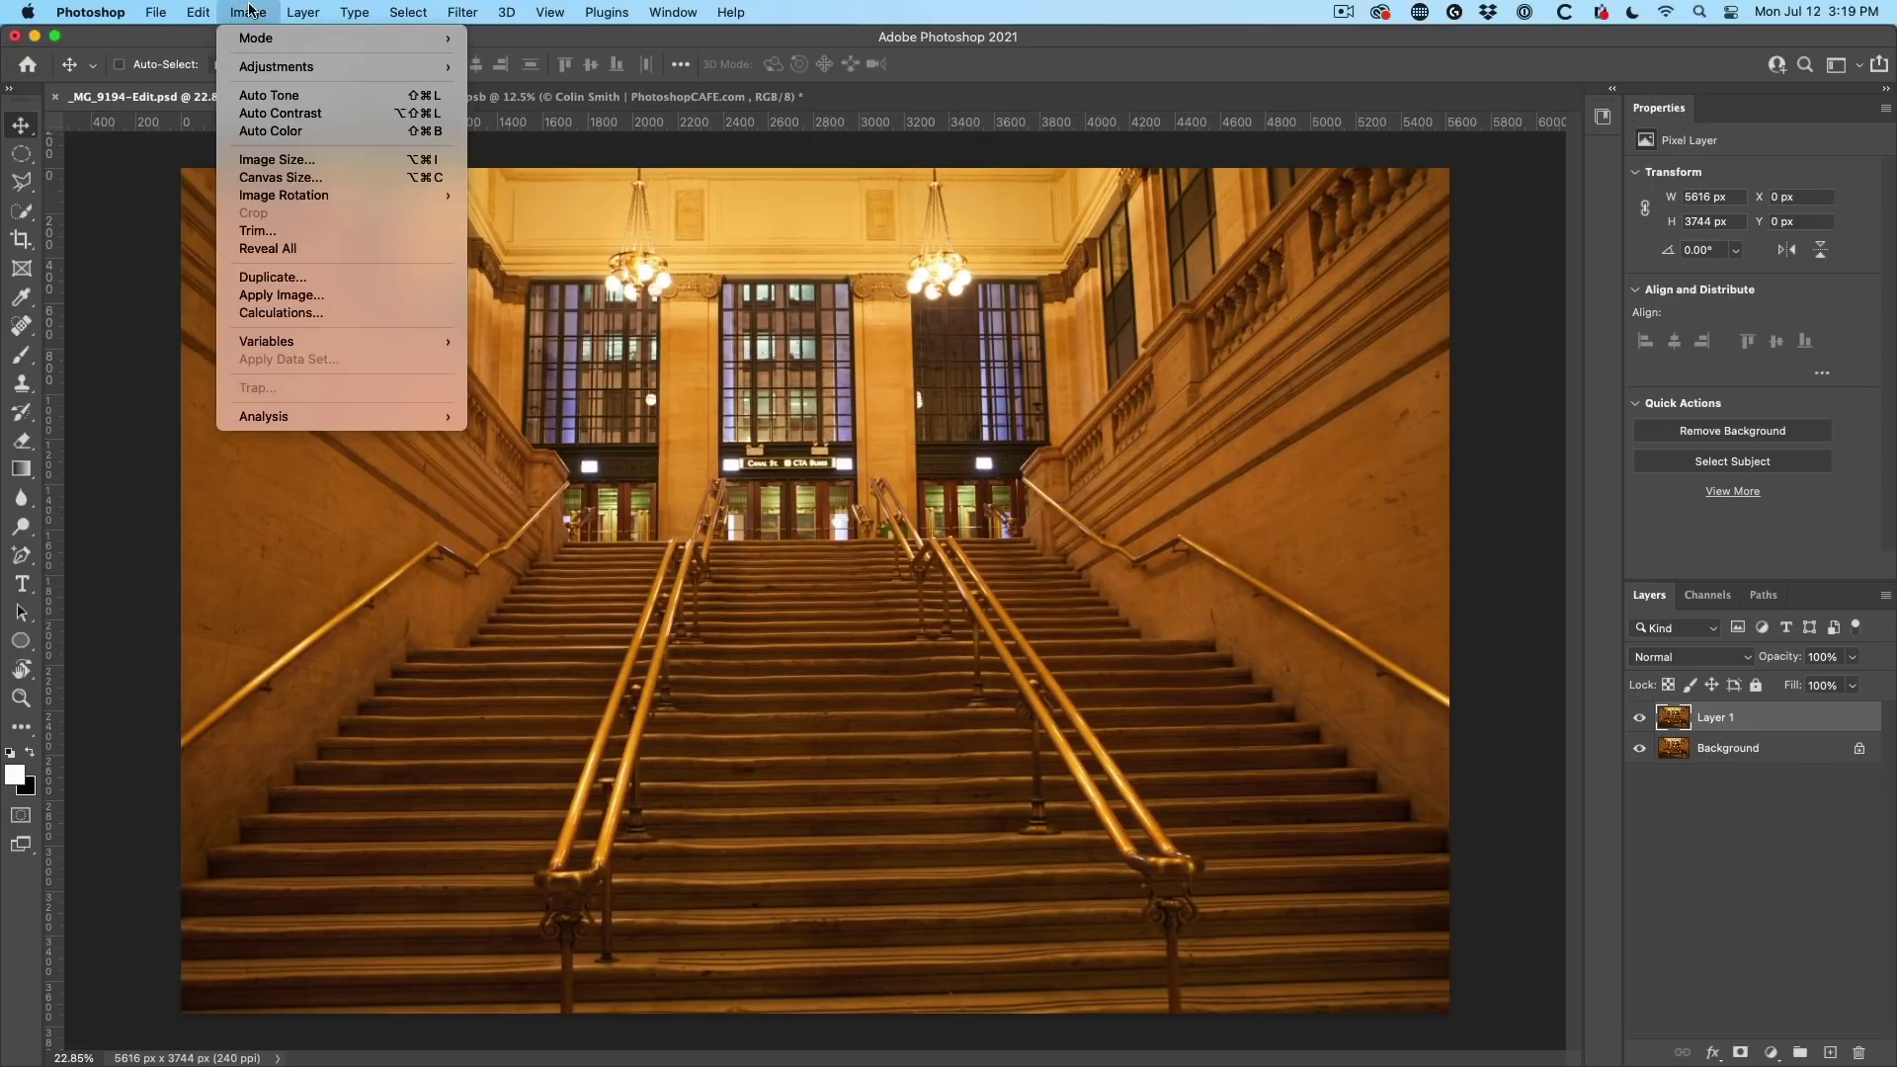
{"action": "mouse_move", "coordinate": [261, 46]}
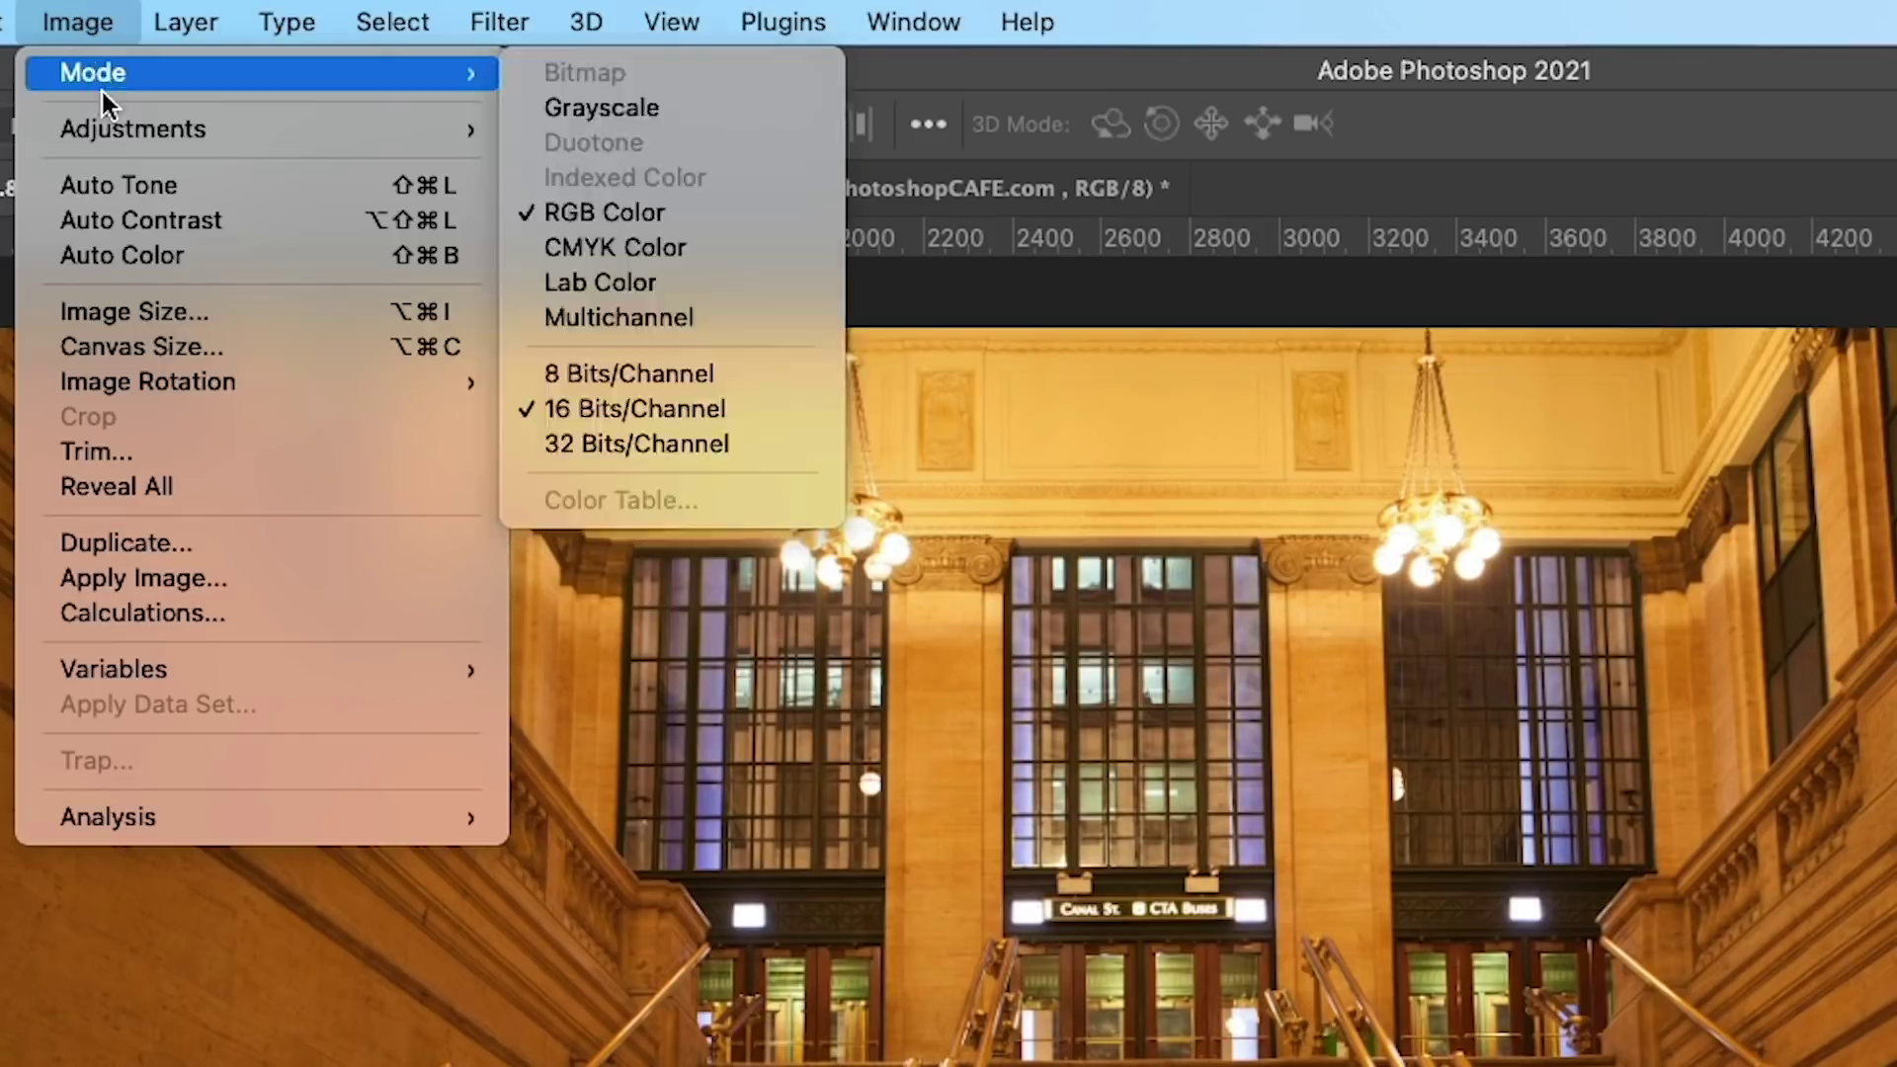
{"action": "mouse_move", "coordinate": [115, 135]}
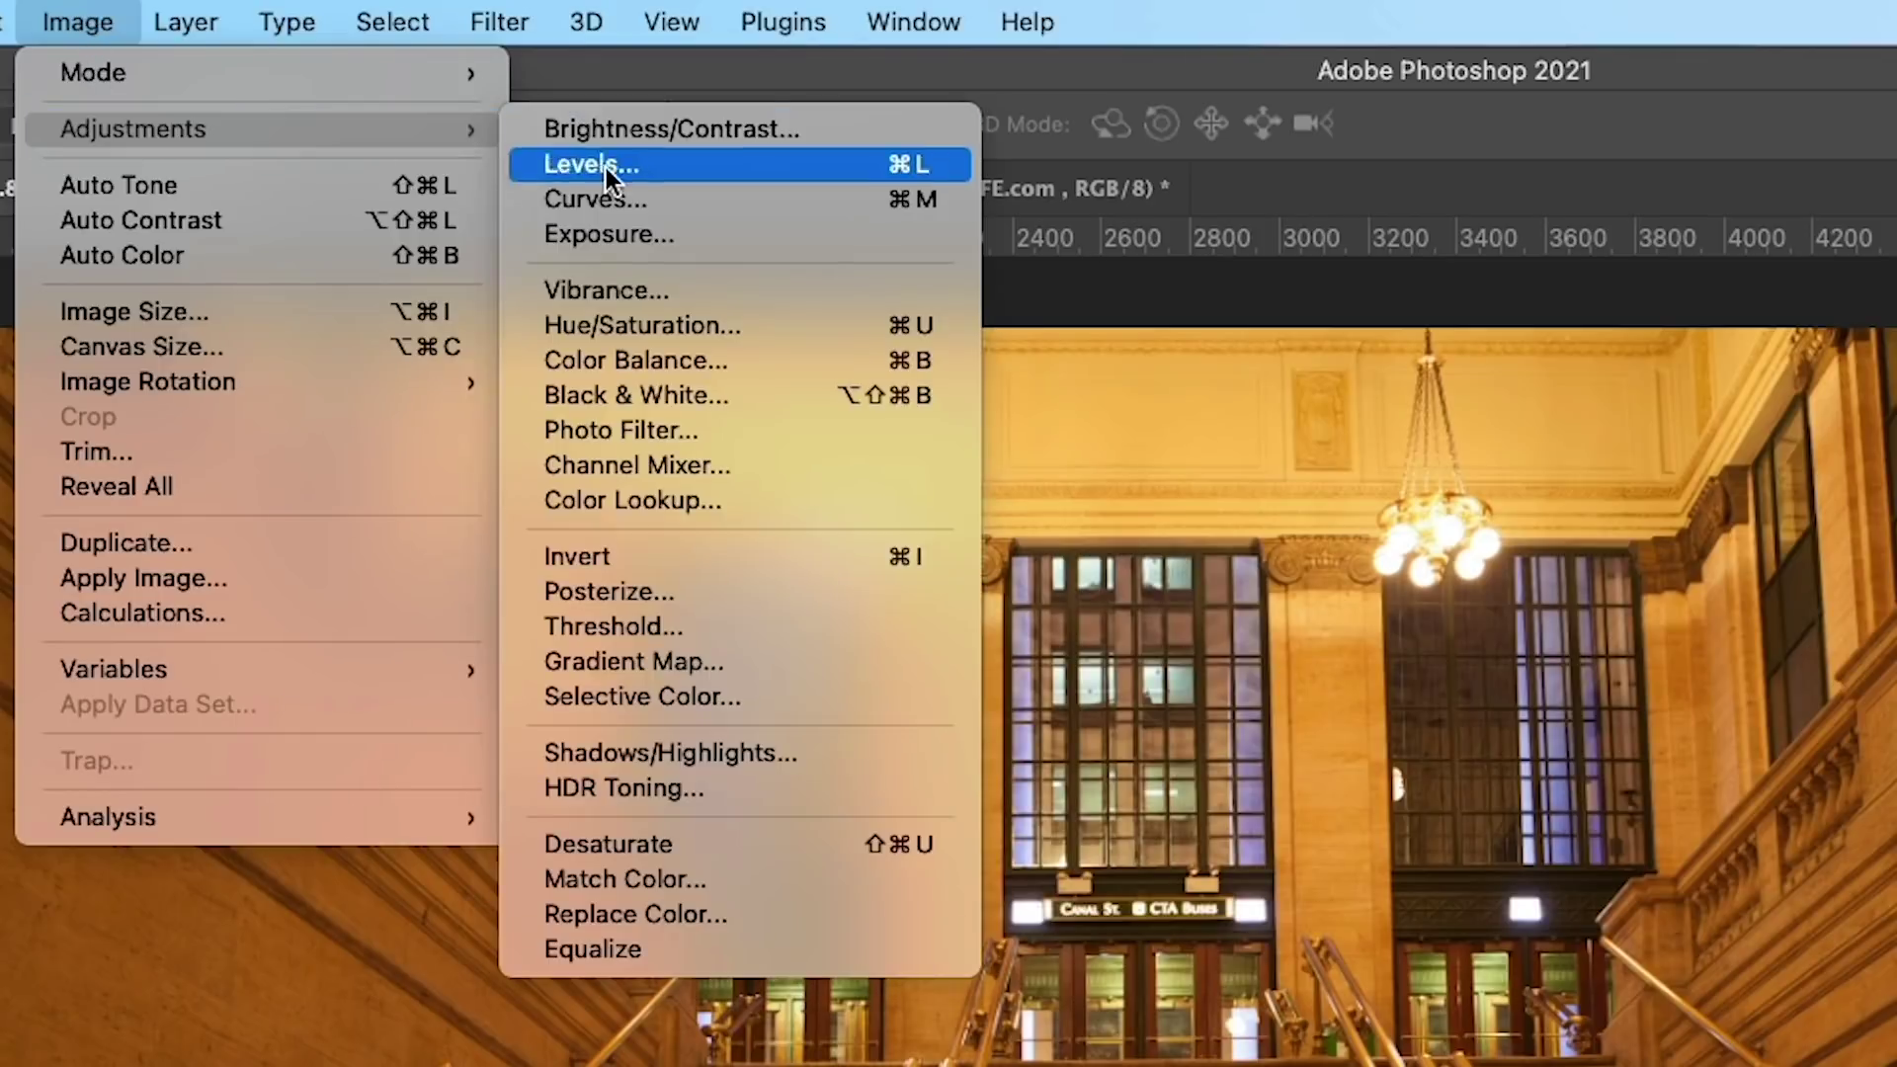
{"action": "left_click", "coordinate": [773, 868]}
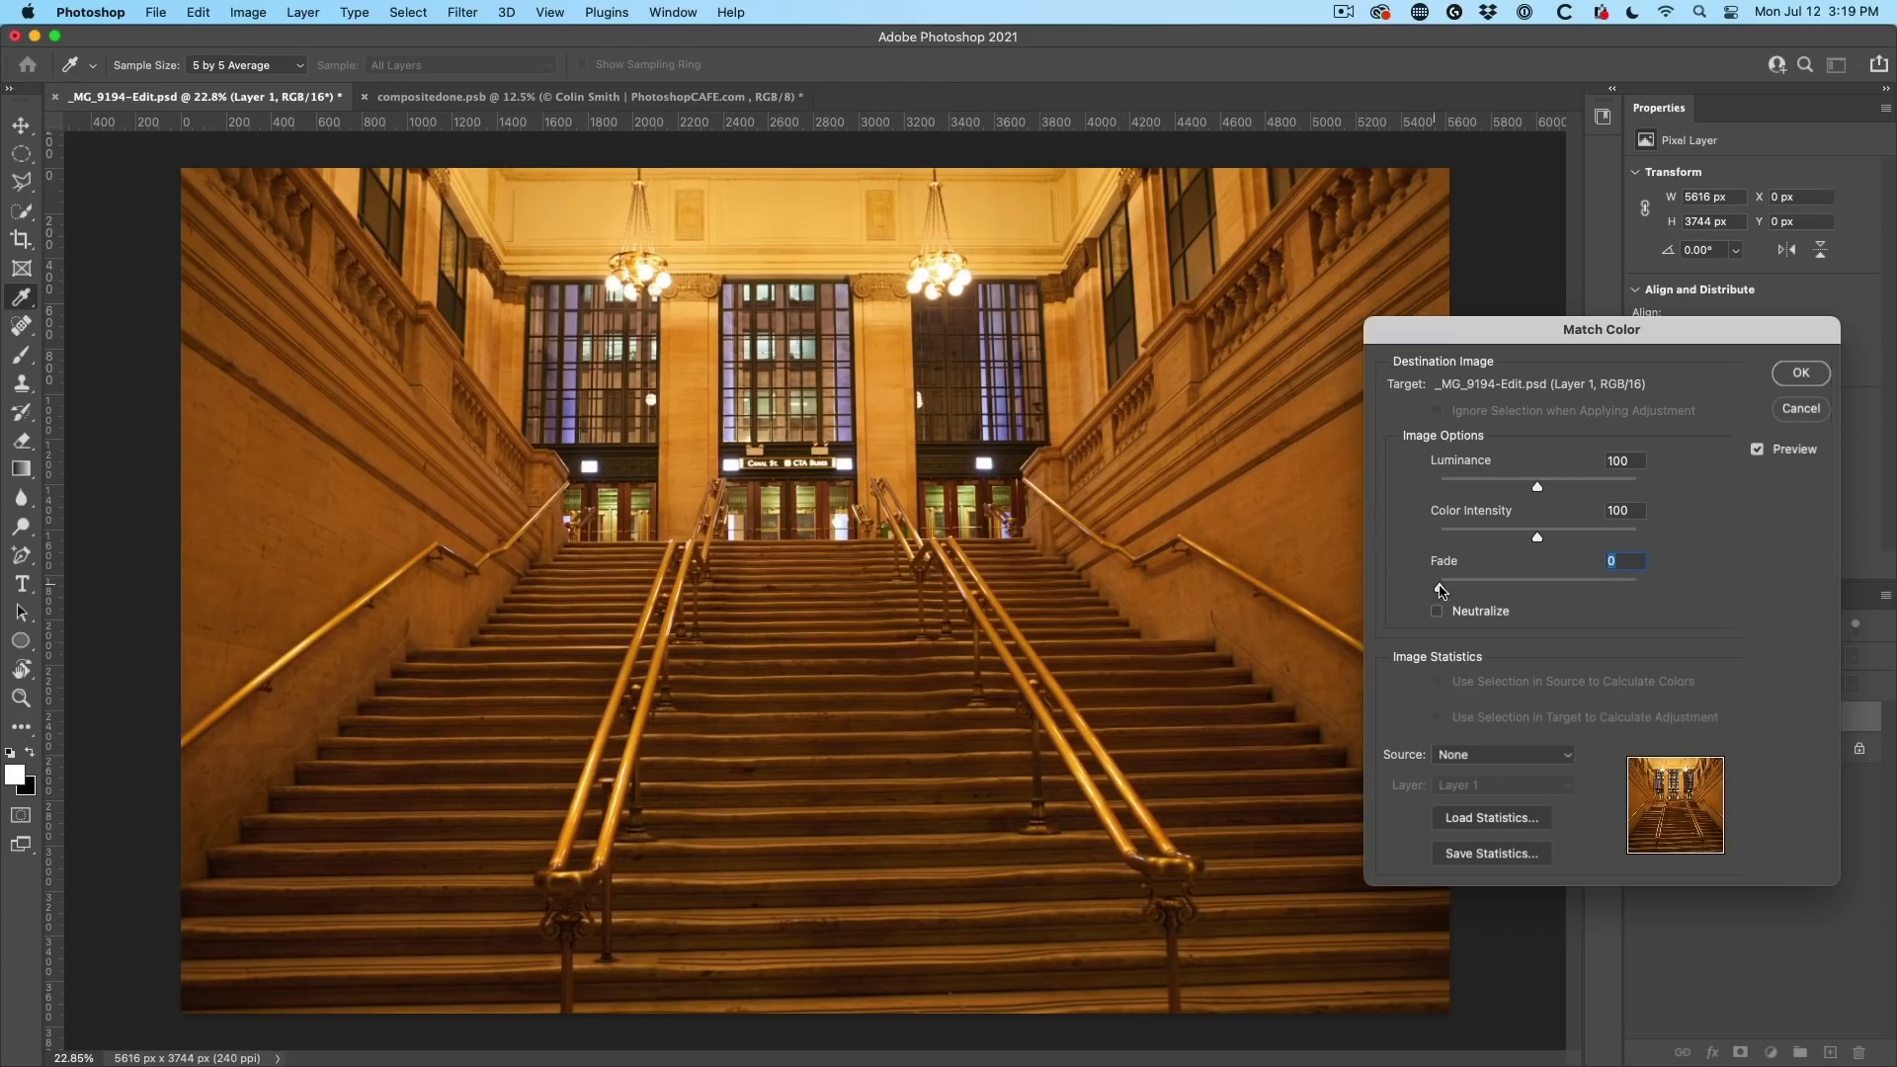
{"action": "left_click", "coordinate": [1469, 612]}
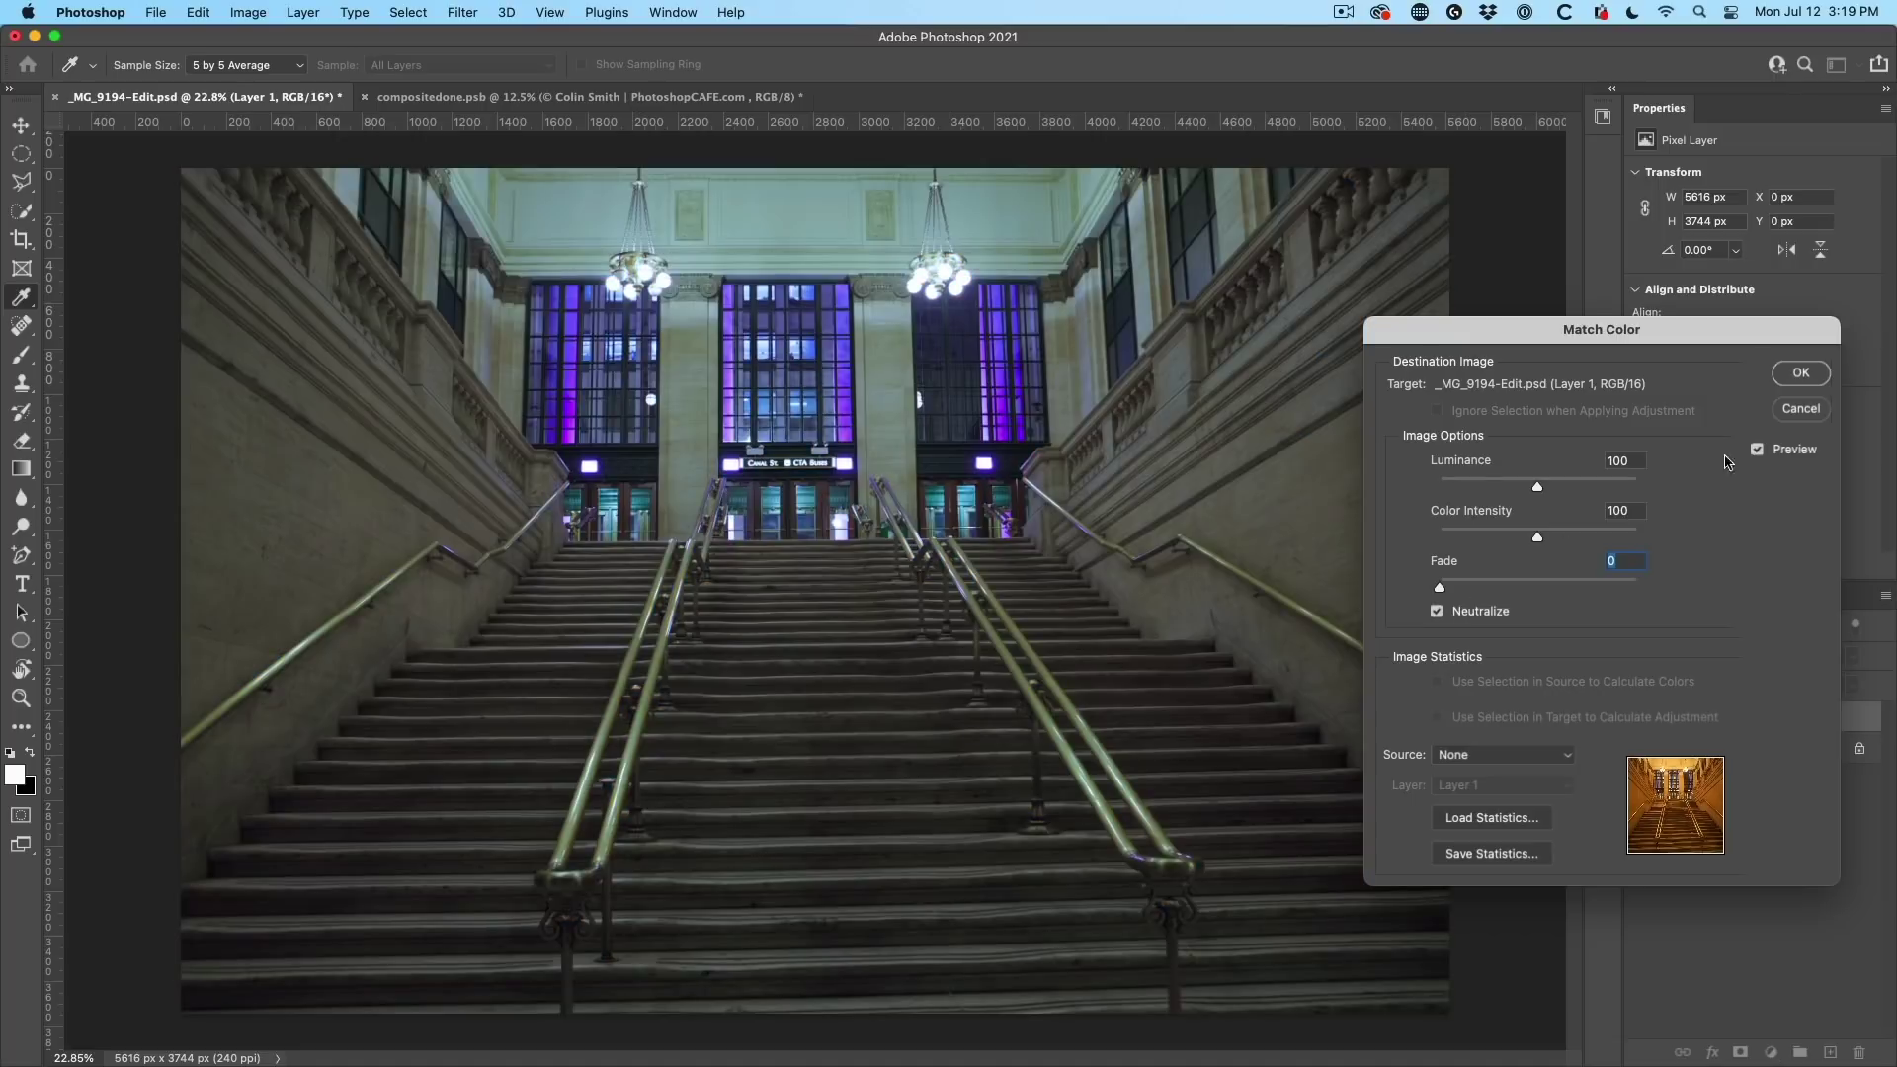
{"action": "left_click", "coordinate": [1801, 371]}
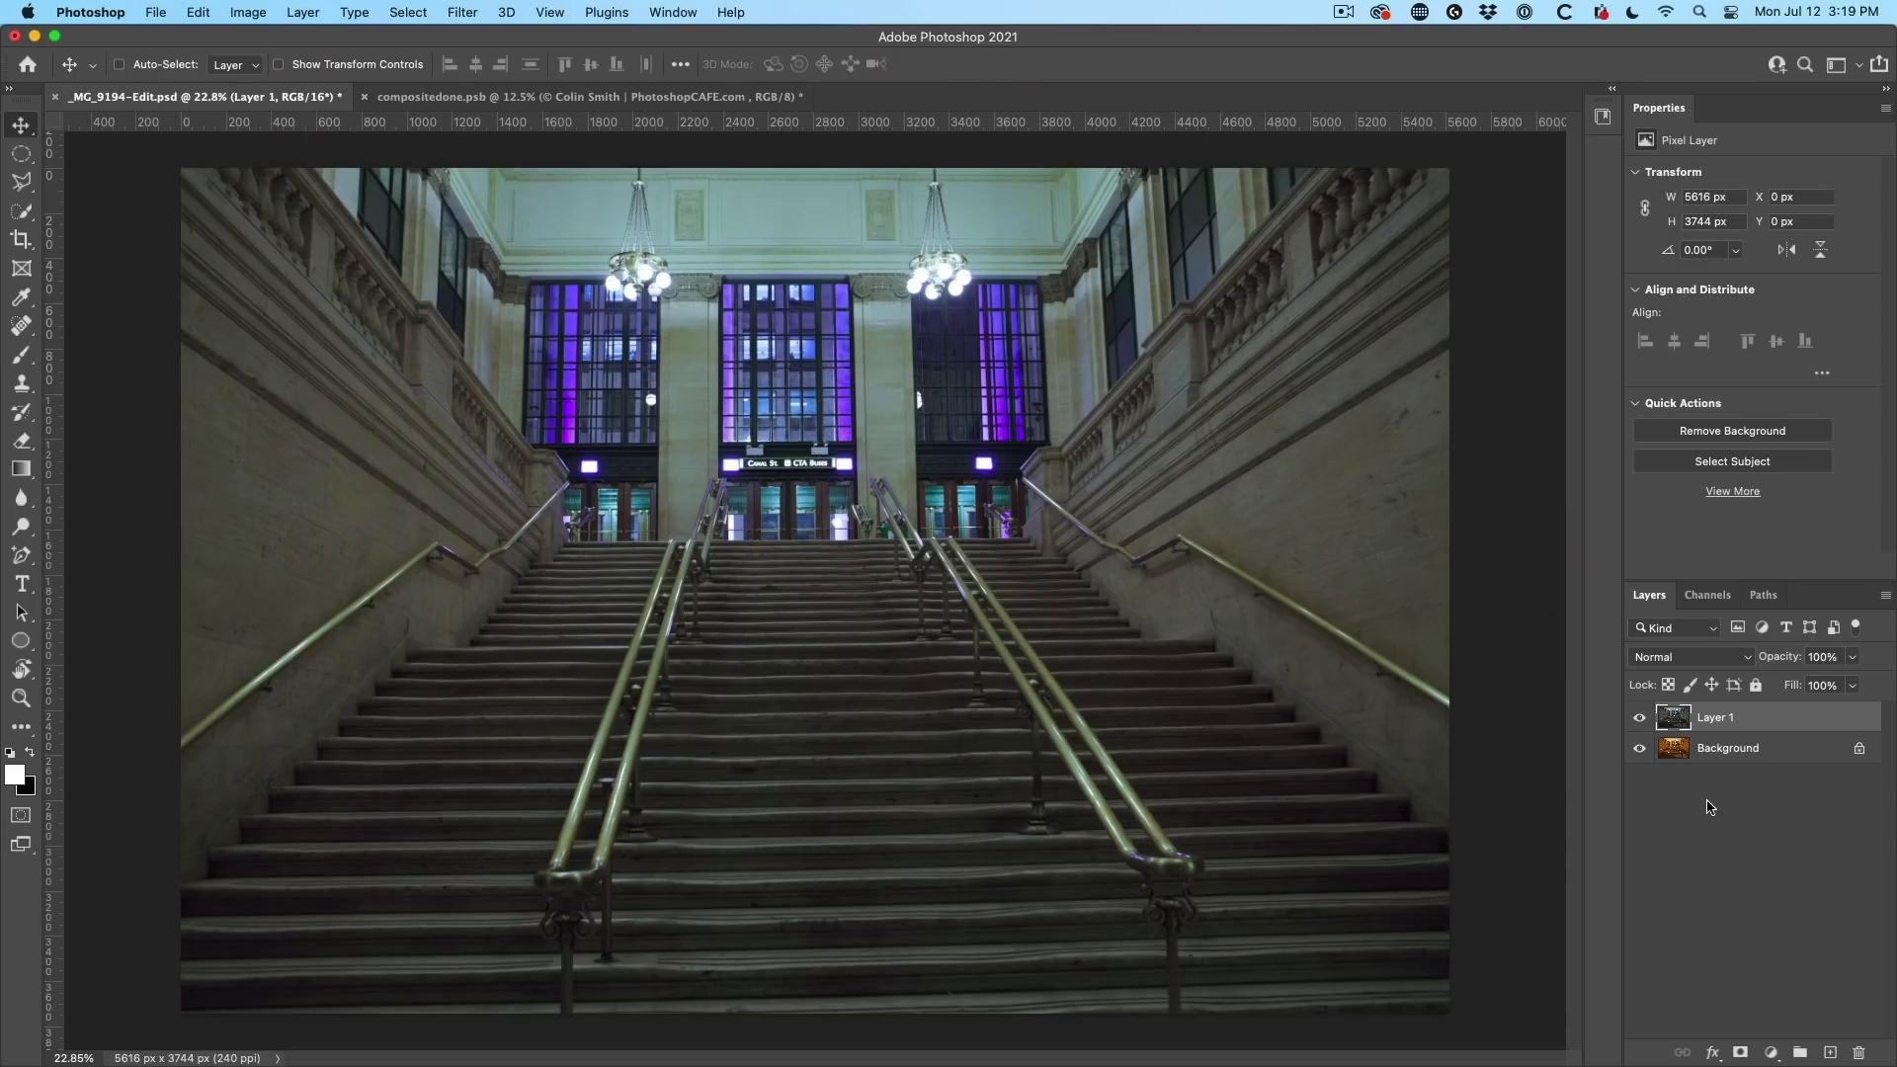
Step: Set Layer 1's blend mode to Color and toggle its visibility to compare with the original
{"action": "left_click", "coordinate": [1704, 656]}
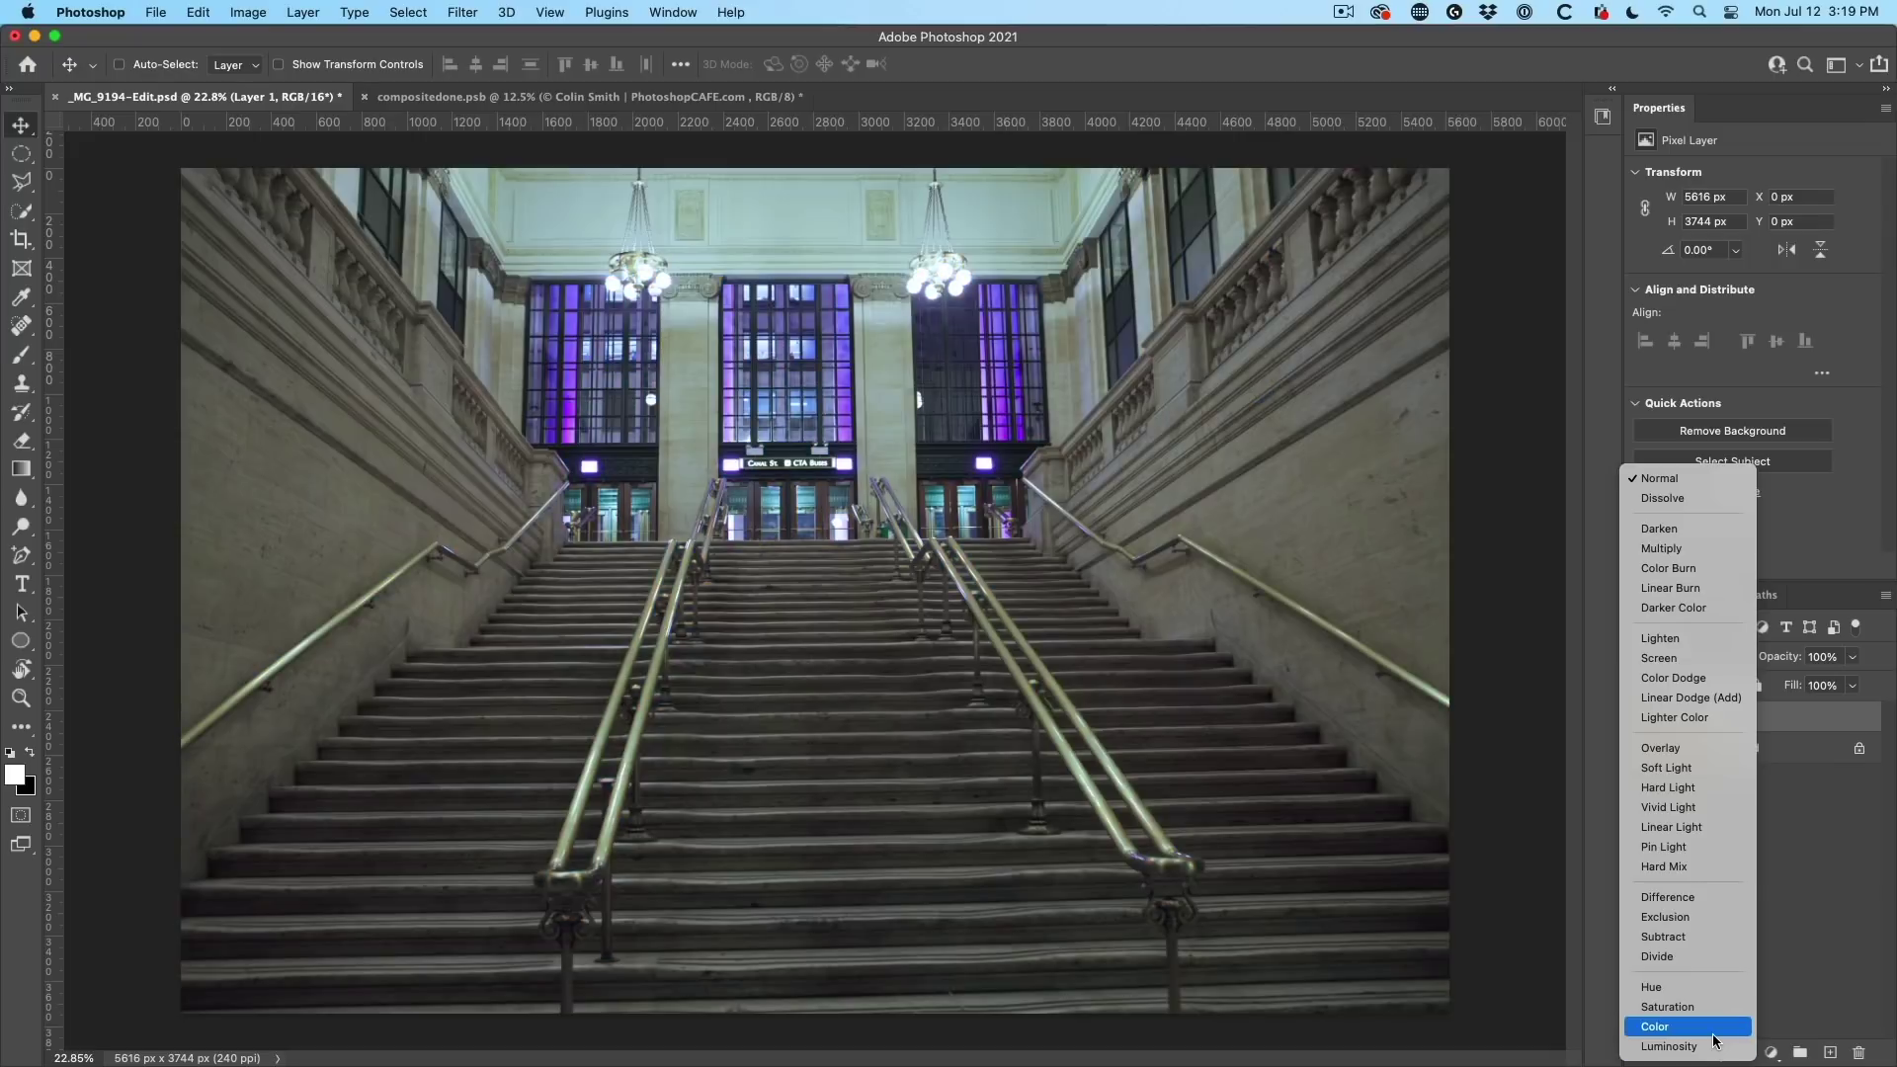
{"action": "left_click", "coordinate": [1714, 1033]}
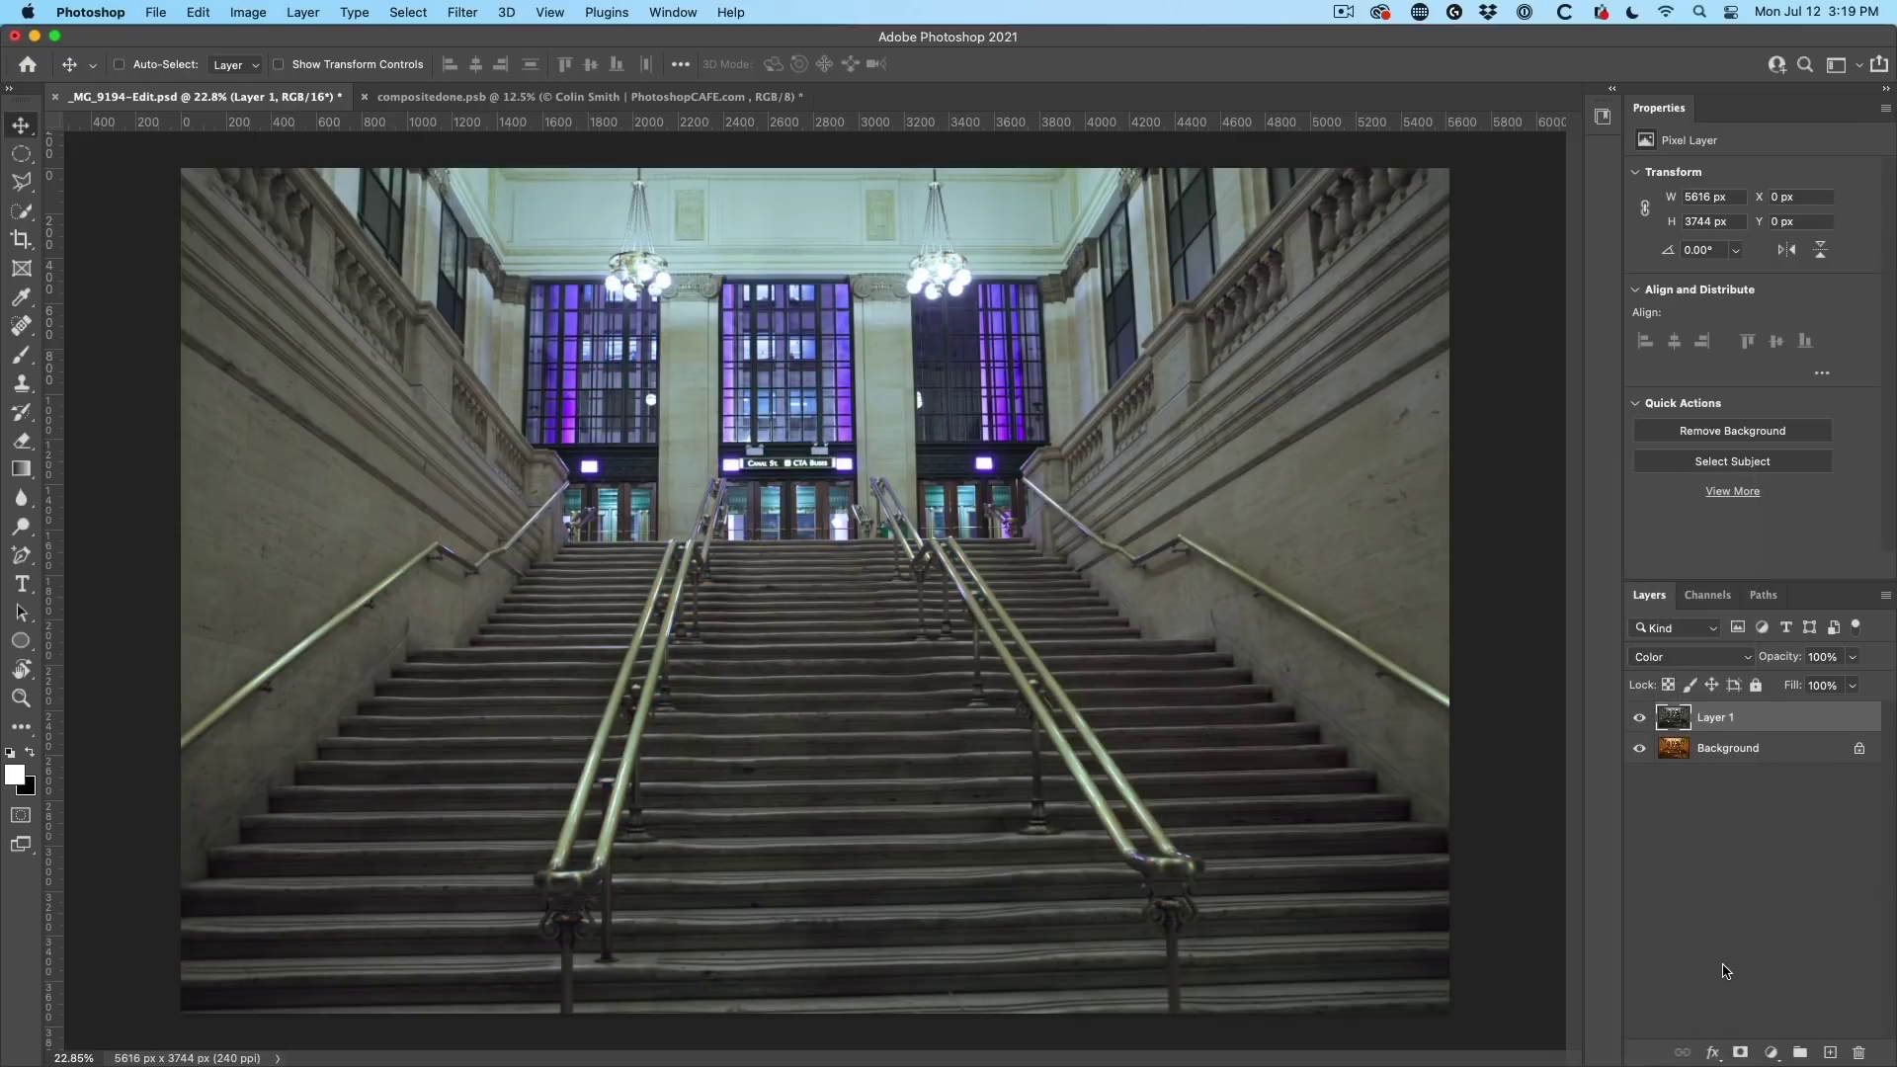
{"action": "left_click", "coordinate": [1639, 719]}
{"action": "left_click", "coordinate": [1639, 718]}
{"action": "key", "text": "super+comma"}
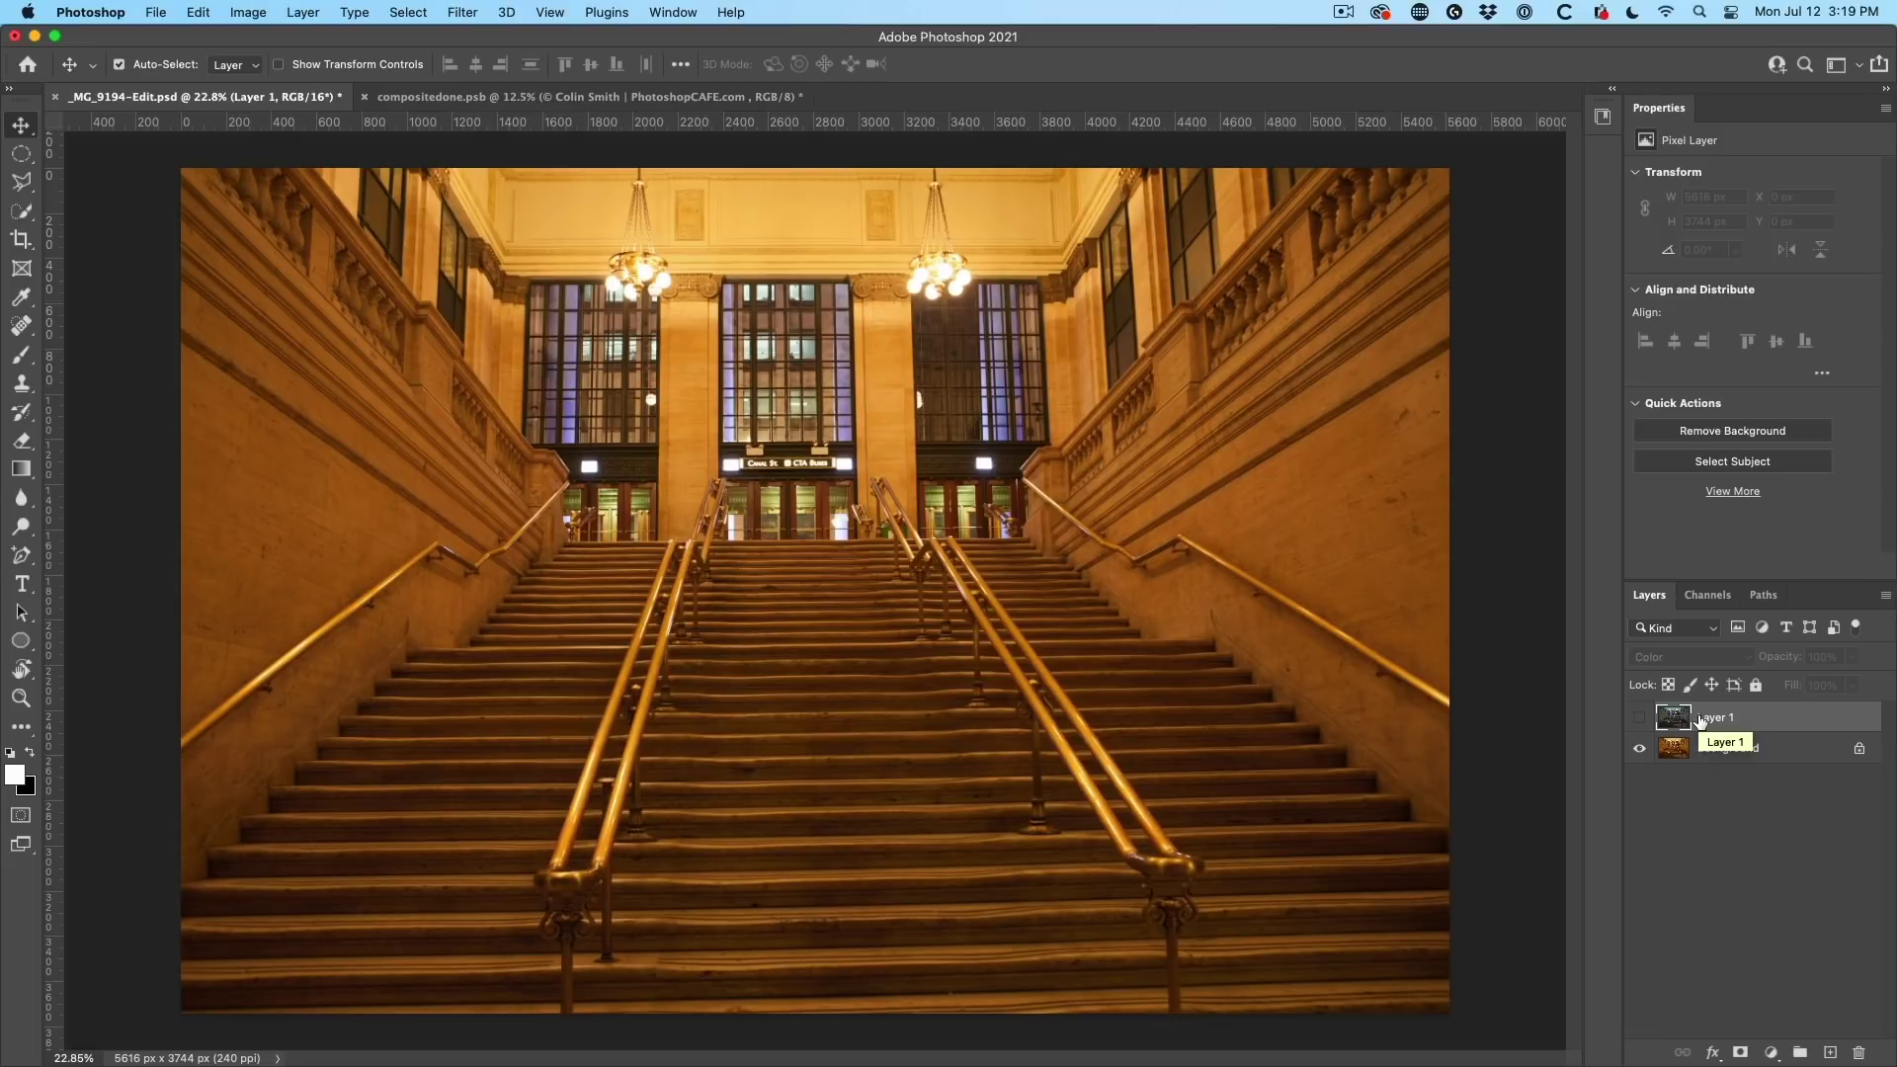
{"action": "key", "text": "super+comma"}
Step: Compare Normal and Color blend modes on Layer 1, keep Color, then switch to compositedone.psb
{"action": "left_click", "coordinate": [1690, 657]}
{"action": "left_click", "coordinate": [1680, 115]}
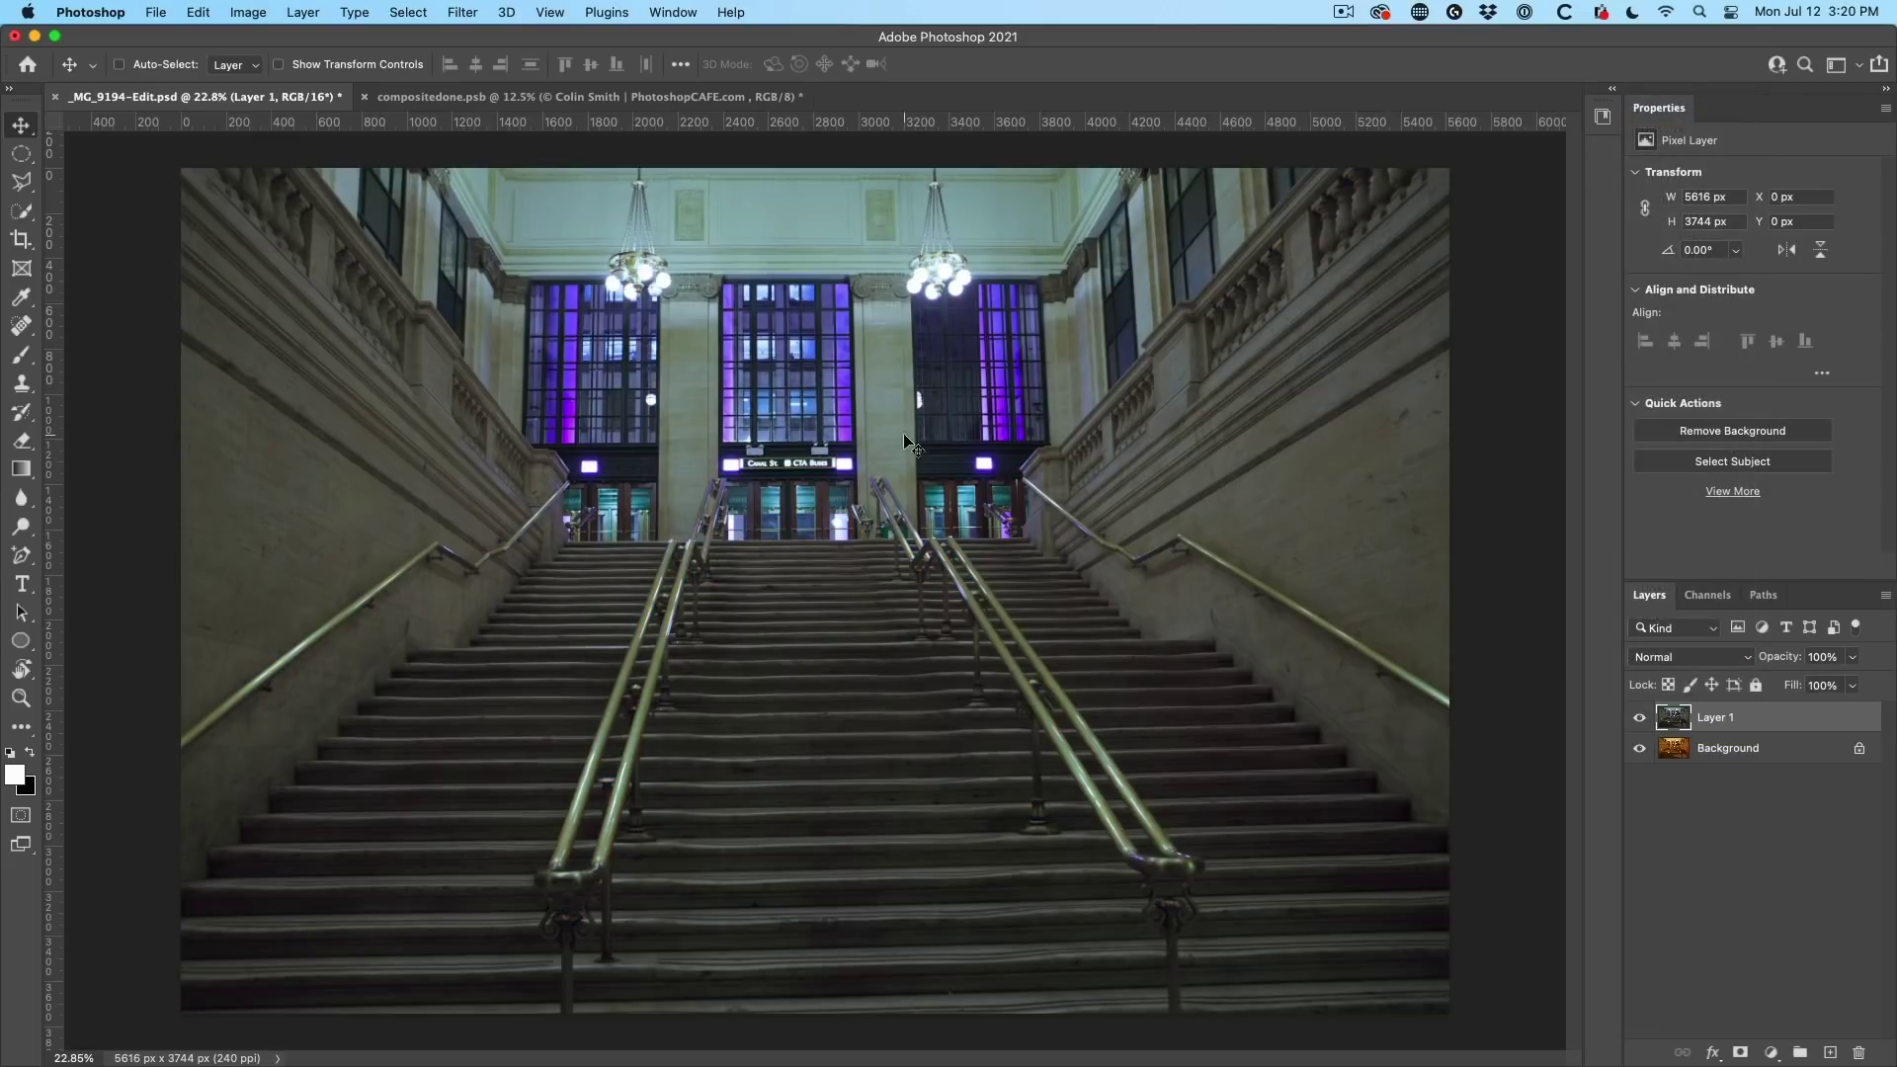
{"action": "left_click", "coordinate": [1670, 653]}
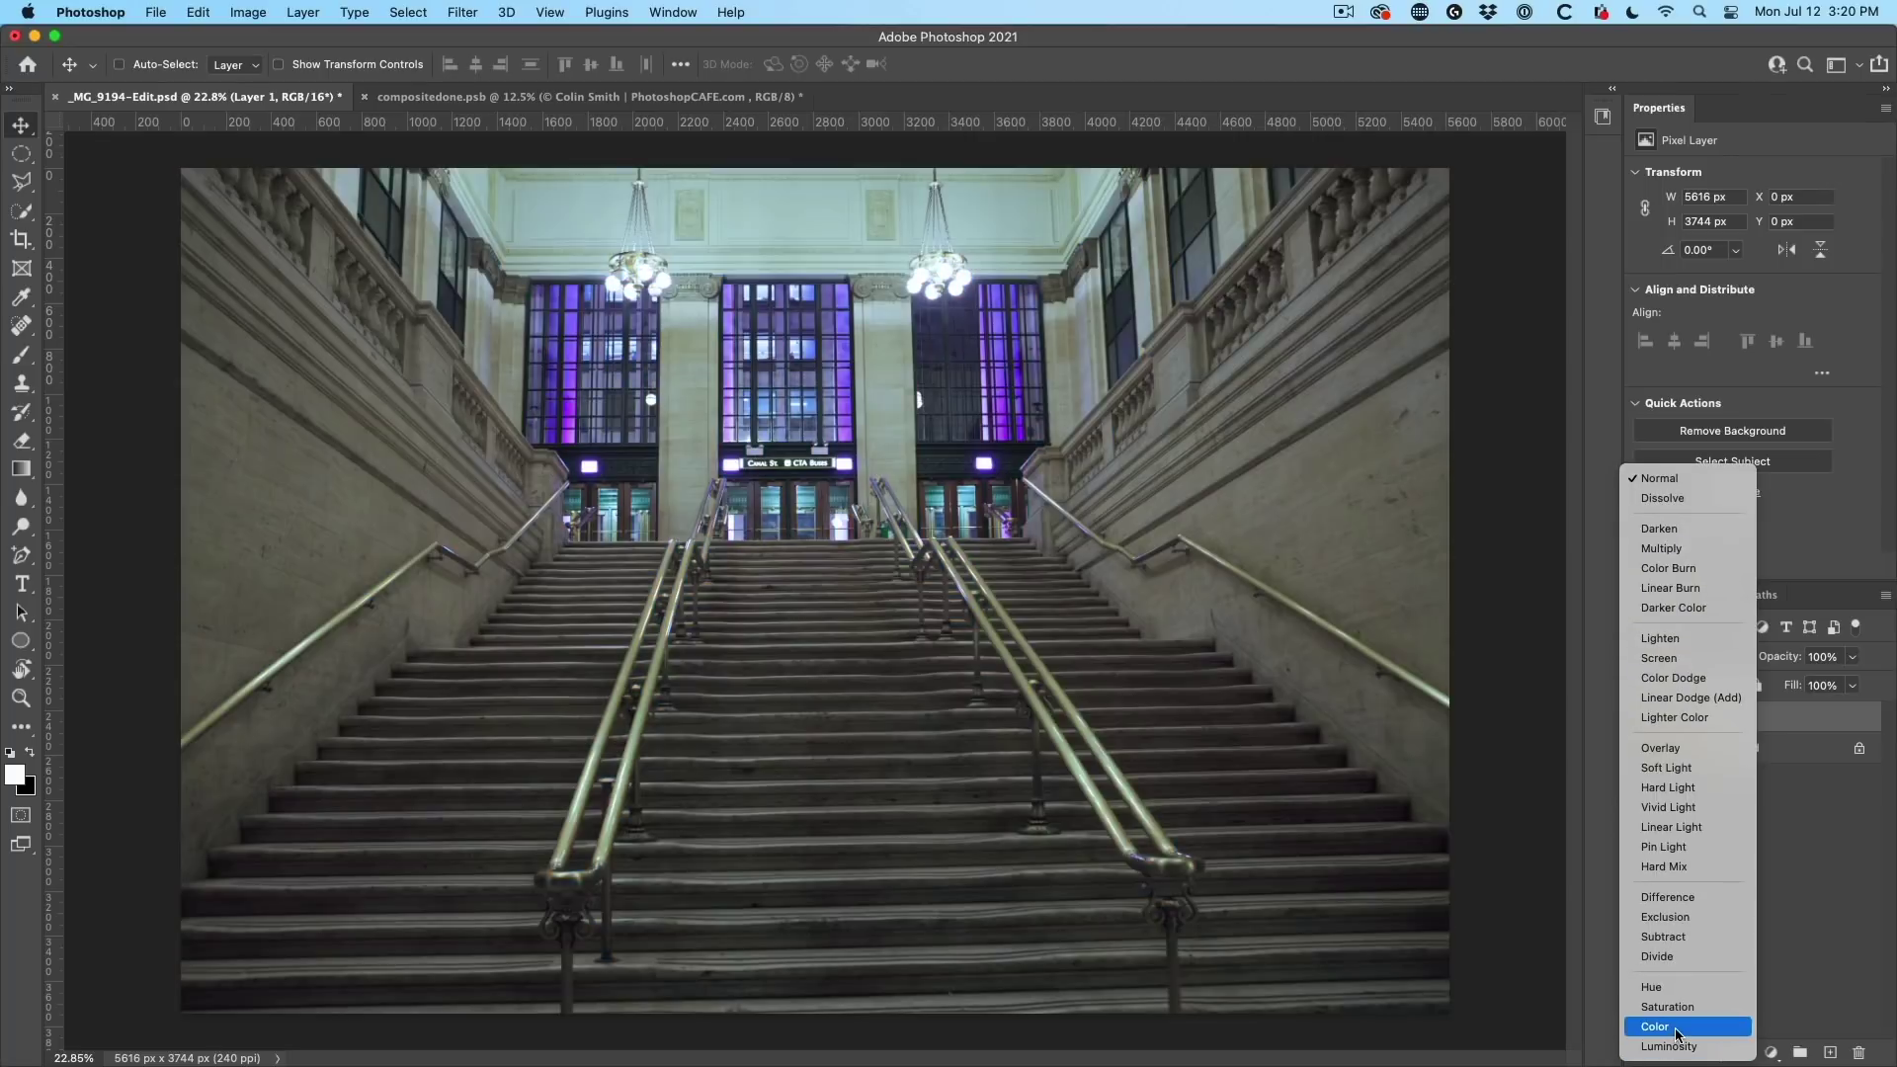
{"action": "left_click", "coordinate": [1677, 1033]}
{"action": "key", "text": "ctrl+Tab"}
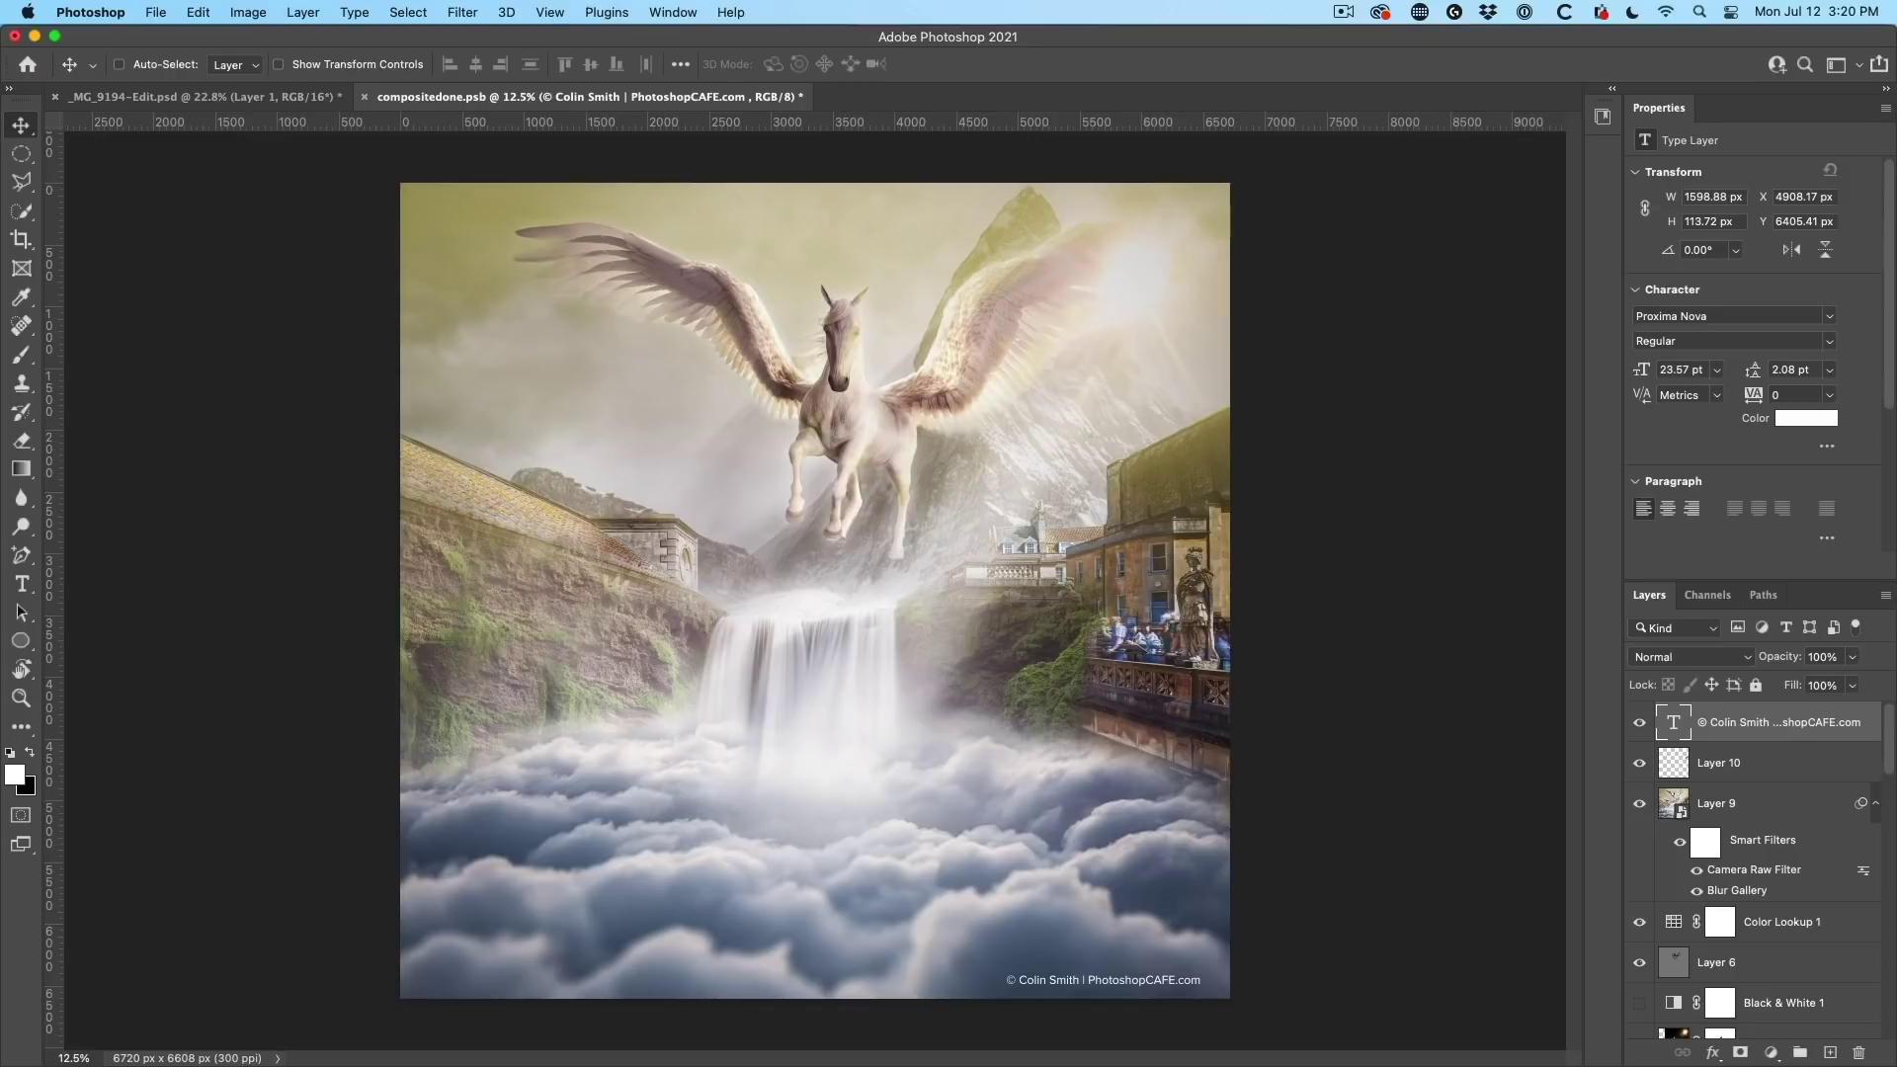
Step: Stamp all visible pegasus composite layers into a new merged Layer 11 with Cmd+Option+Shift+E
{"action": "left_click_drag", "start_coordinate": [1891, 751], "coordinate": [1890, 907]}
{"action": "scroll", "coordinate": [1890, 908], "scroll_direction": "up", "scroll_amount": 15}
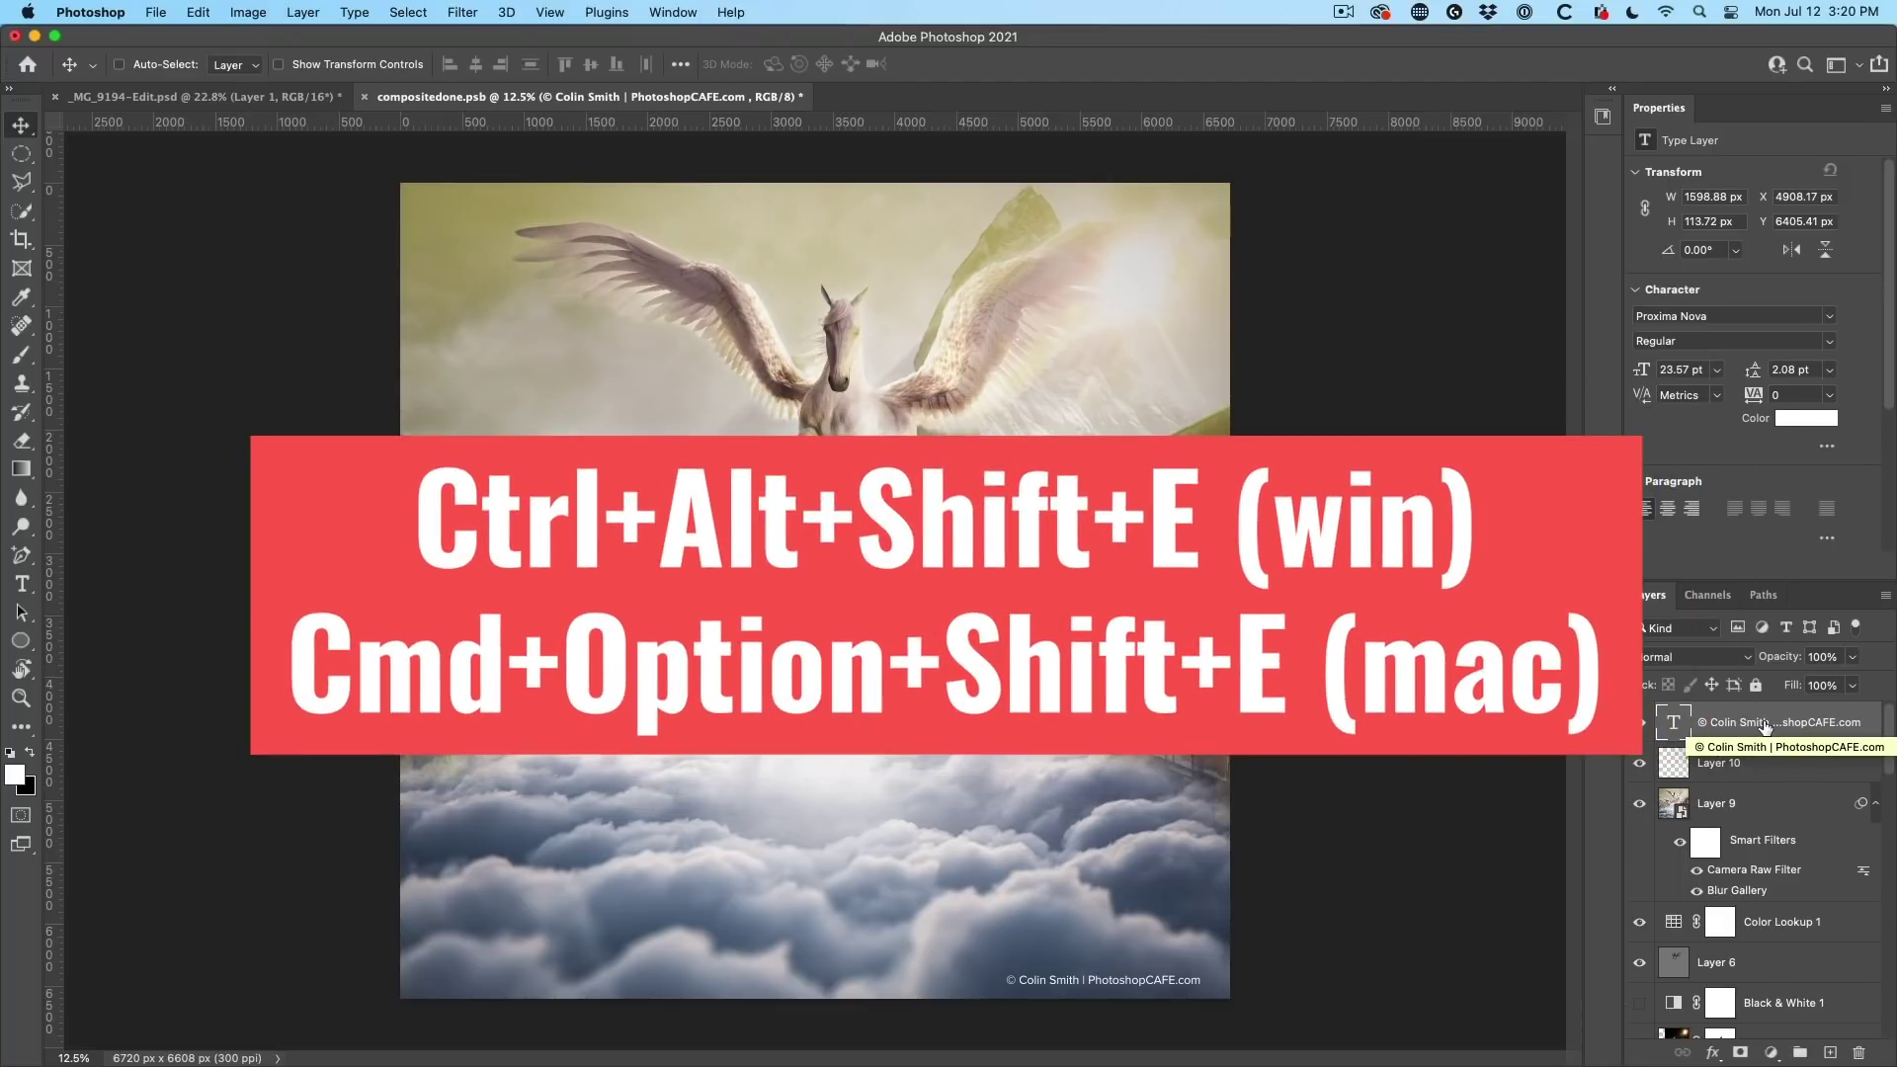
{"action": "key", "text": "super"}
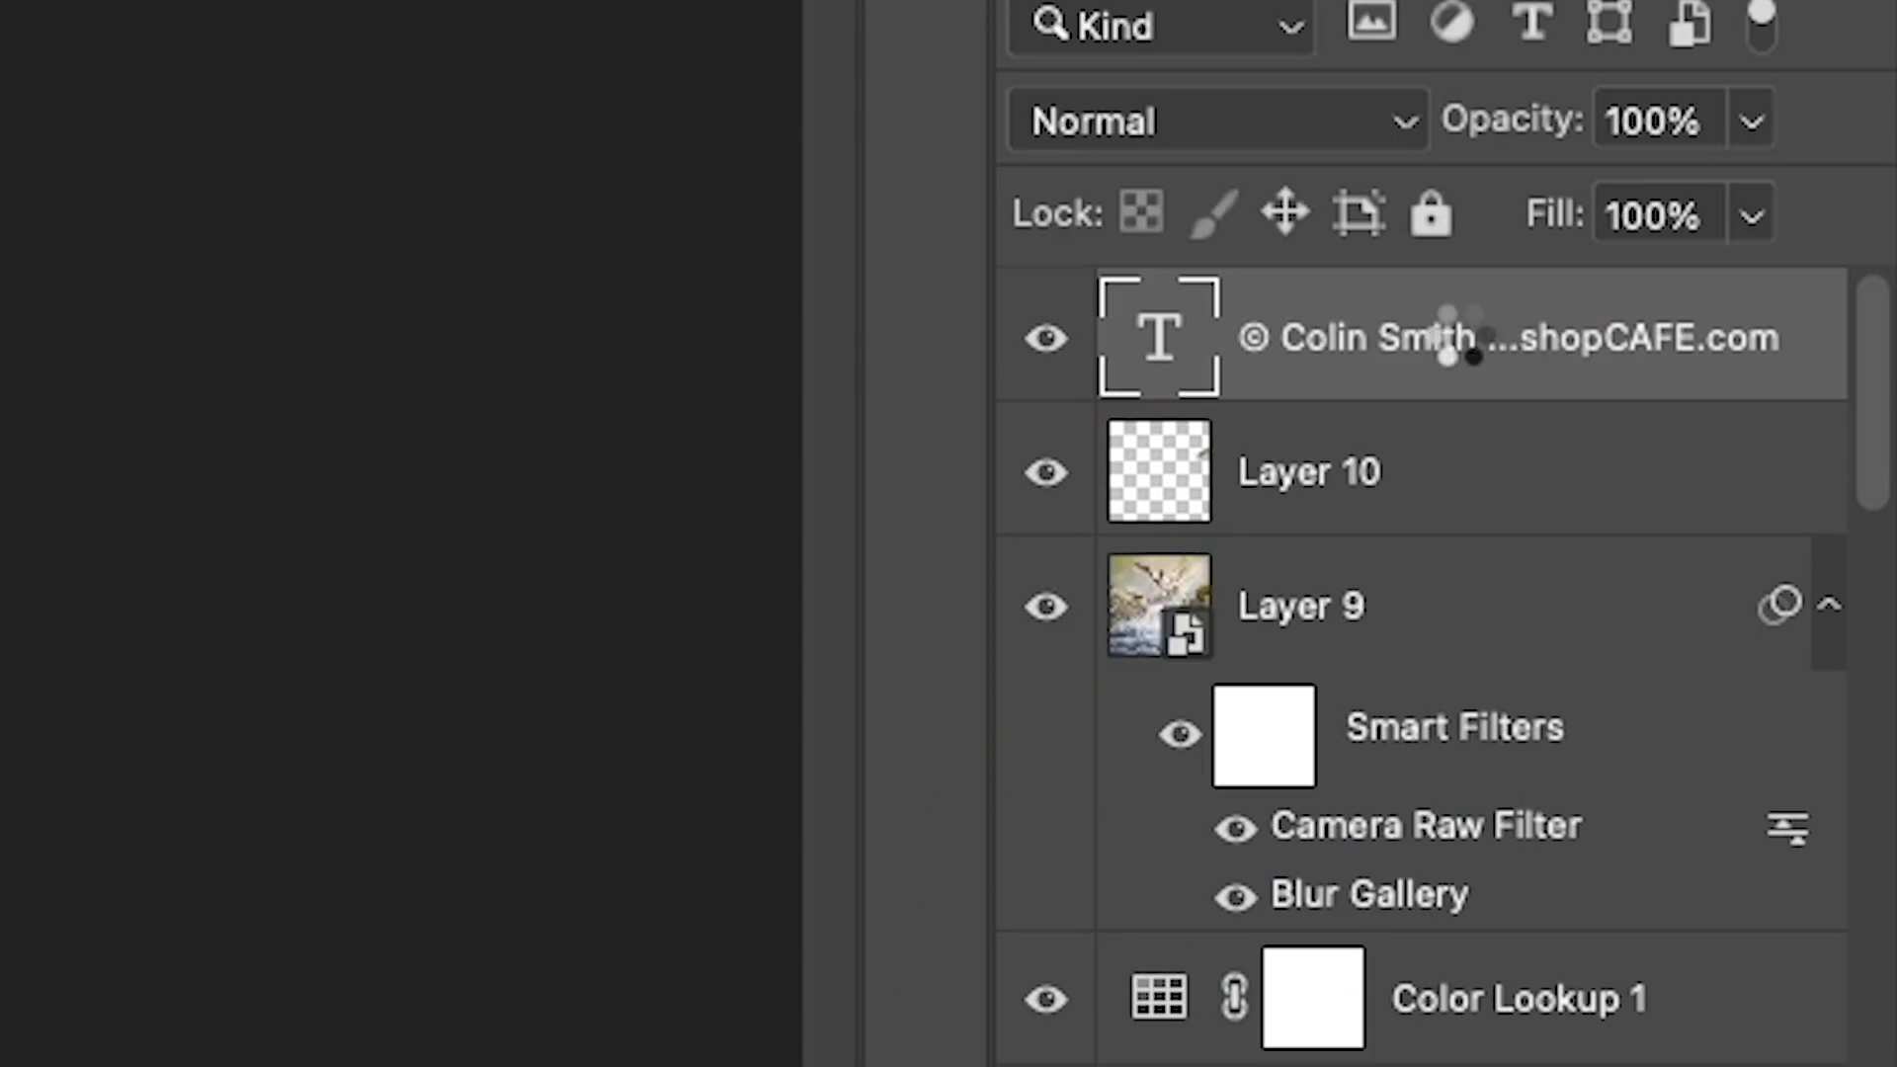
{"action": "key", "text": "super+alt+shift+e"}
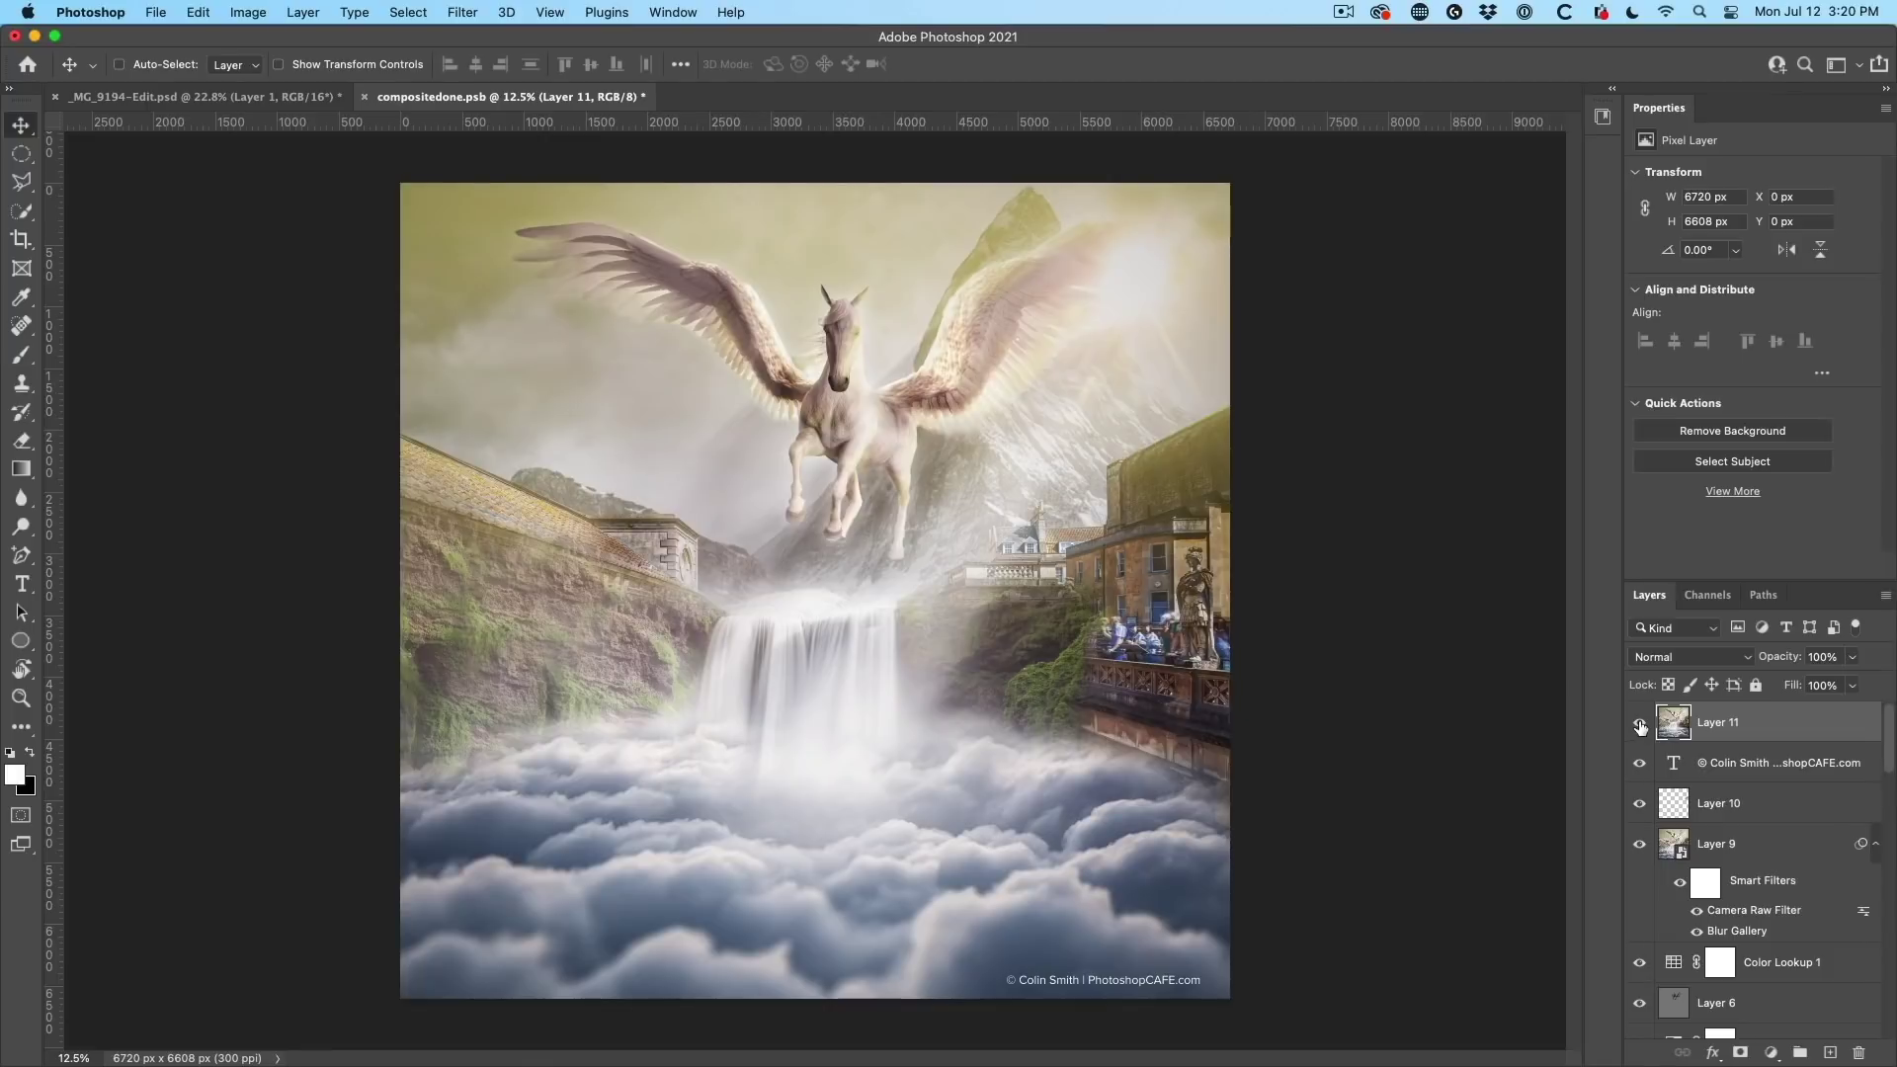
Step: Solo Layer 11 from its eye menu, then restore all layers with Layer 11 visible
{"action": "right_click", "coordinate": [1640, 727]}
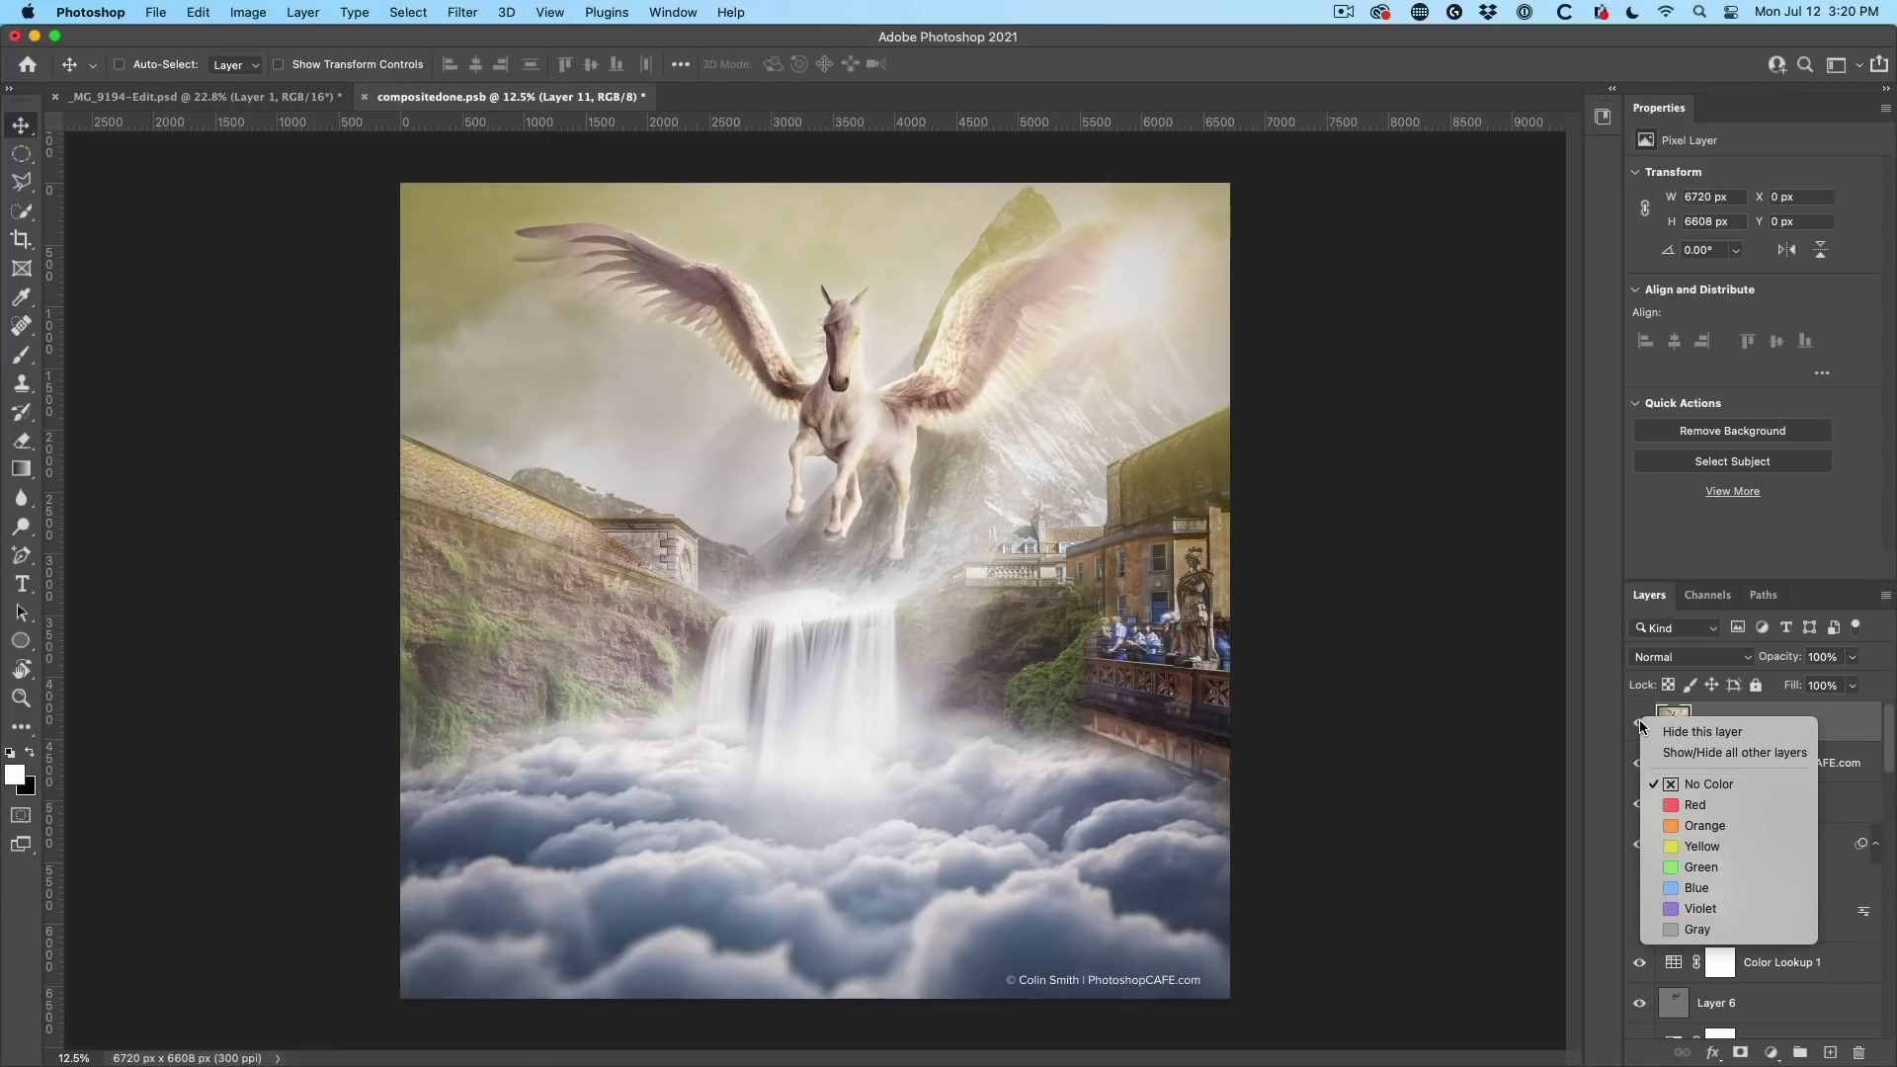
{"action": "left_click", "coordinate": [1682, 759]}
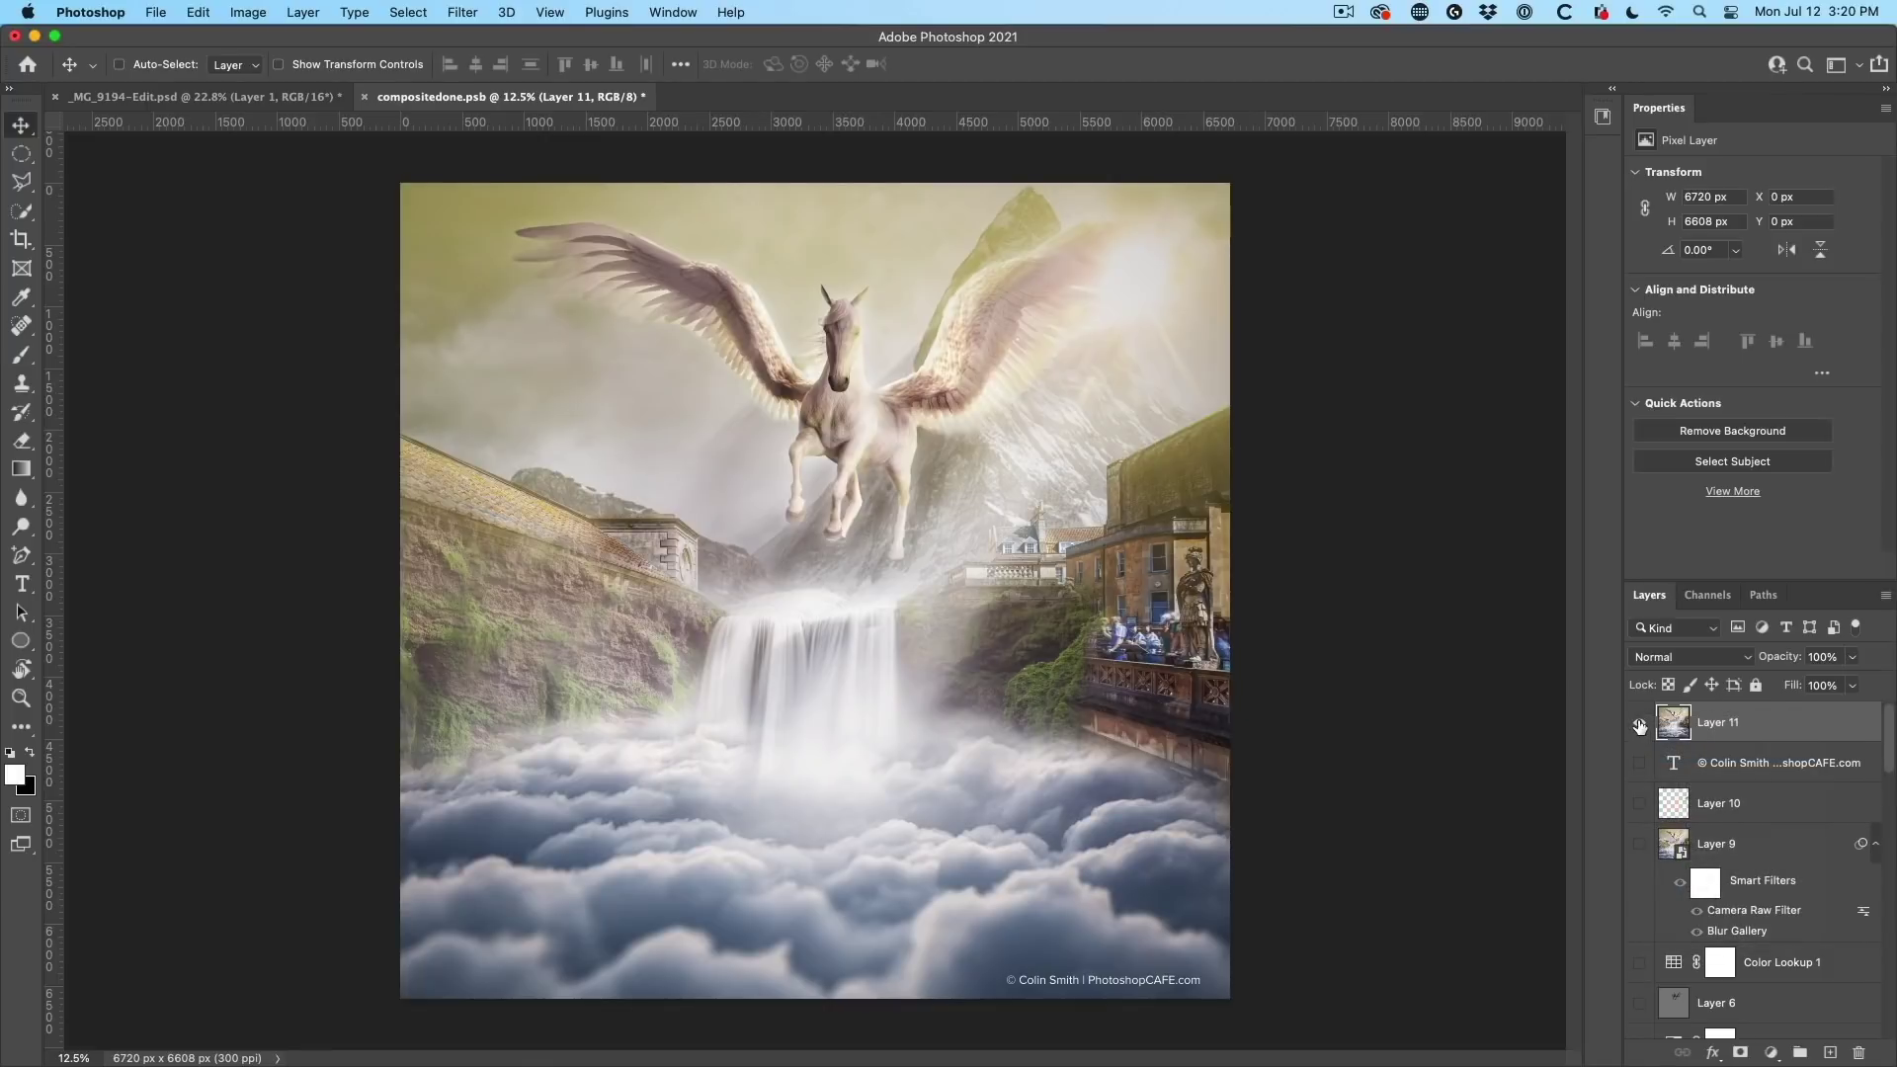
{"action": "left_click", "coordinate": [1641, 727]}
{"action": "right_click", "coordinate": [1640, 728]}
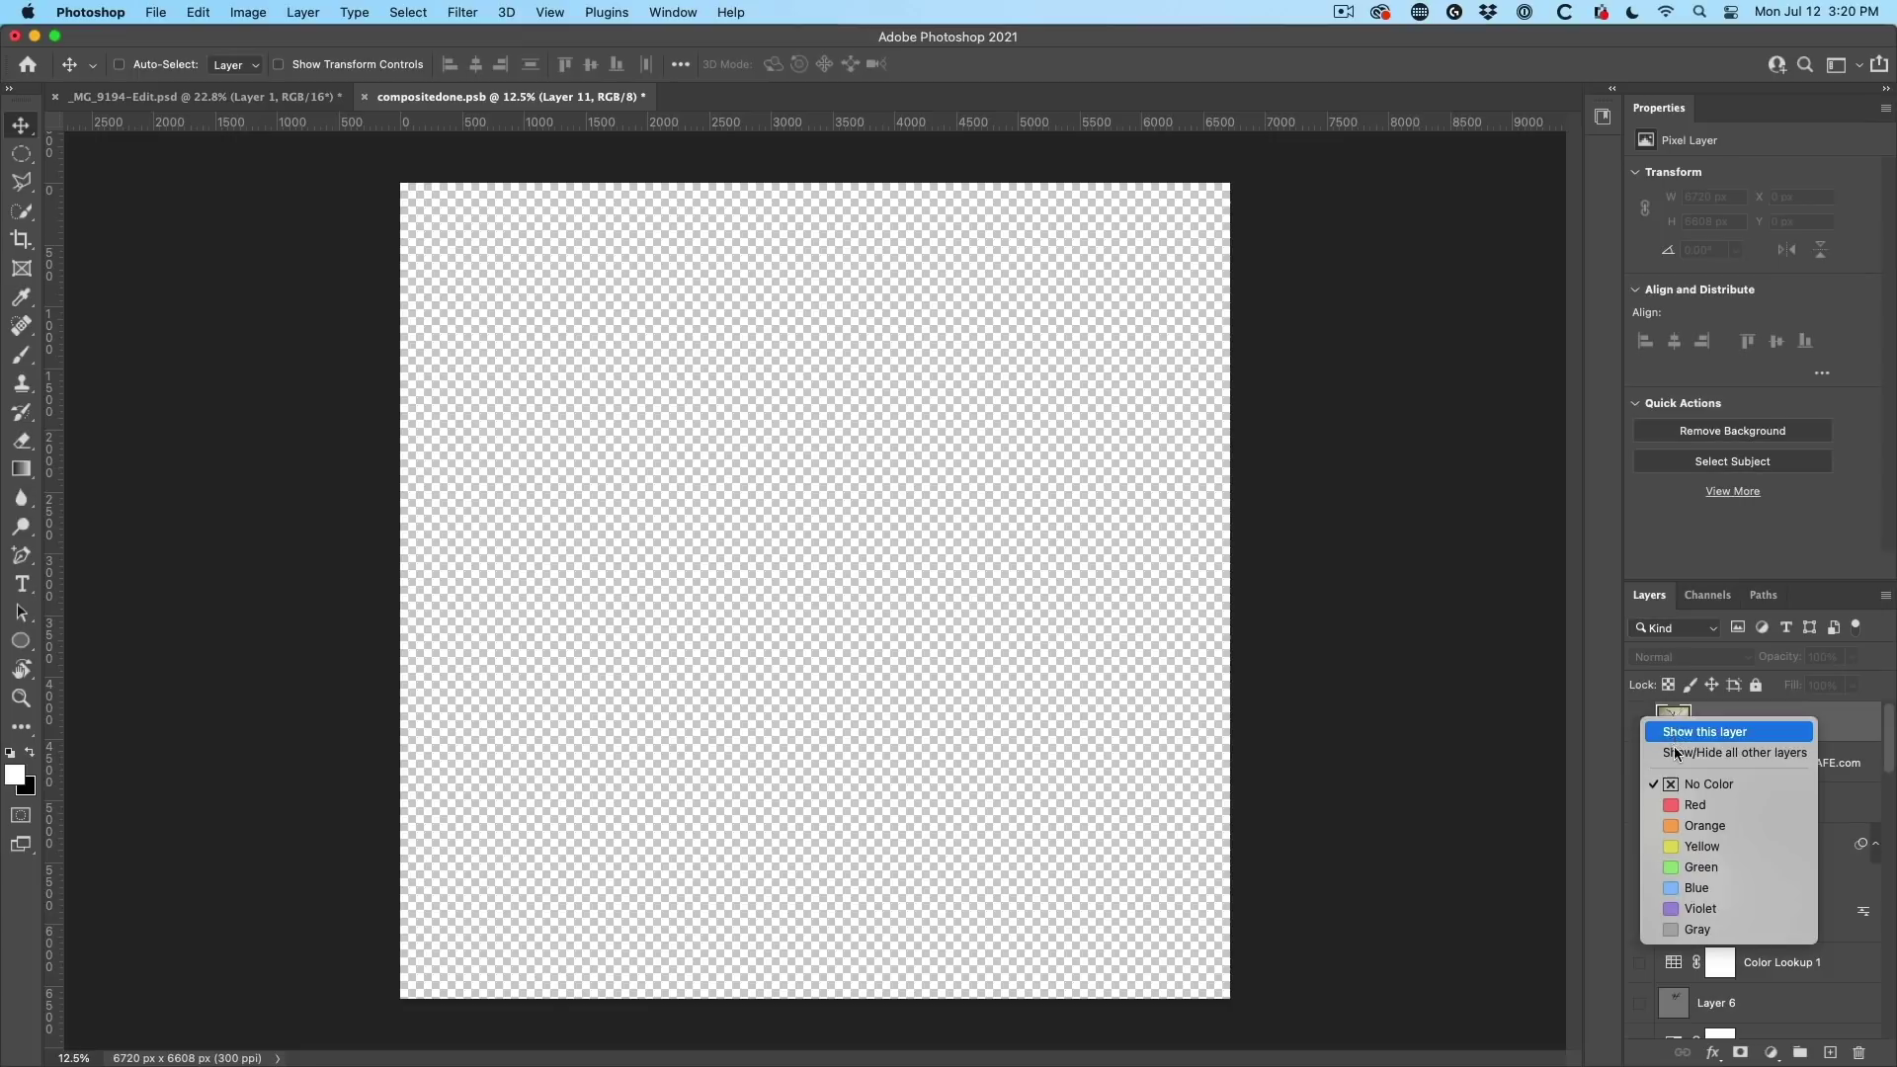
{"action": "left_click", "coordinate": [1672, 753]}
{"action": "left_click", "coordinate": [1641, 727]}
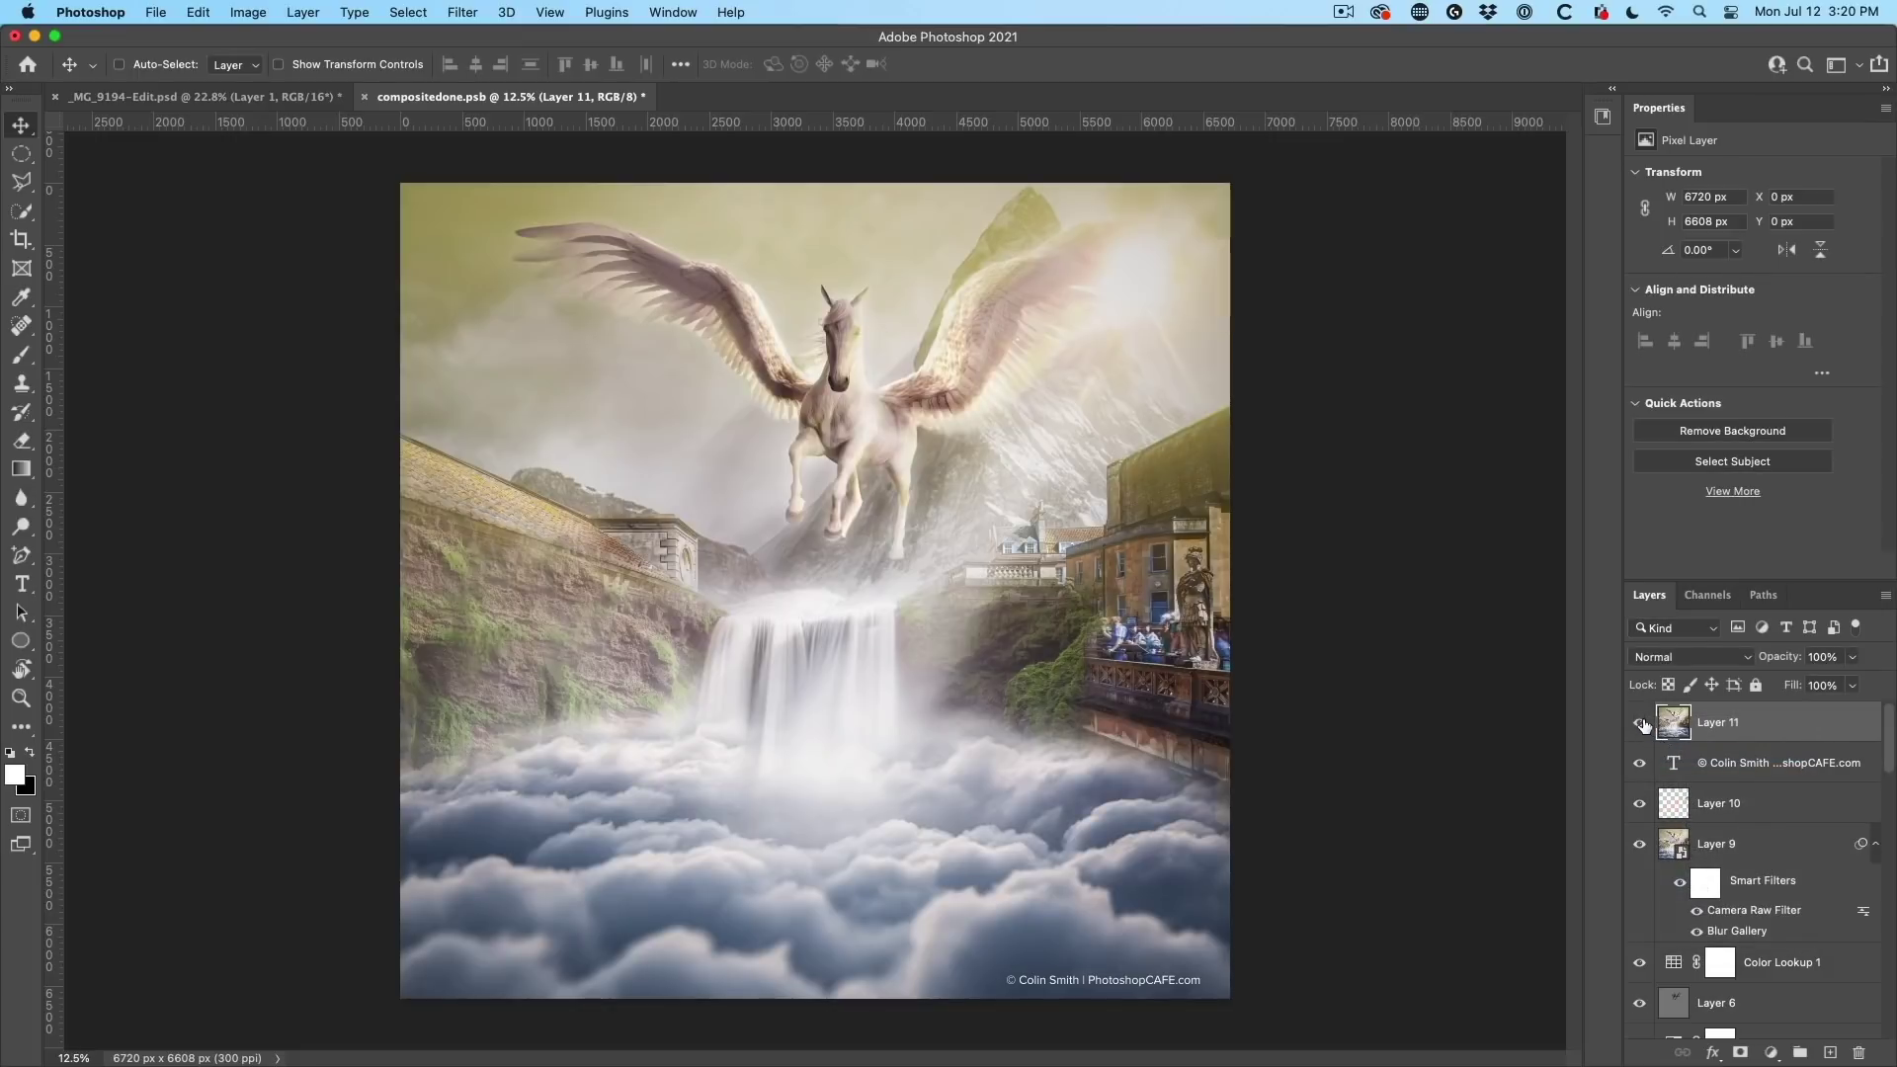
{"action": "left_click", "coordinate": [1640, 727]}
{"action": "left_click", "coordinate": [1641, 724]}
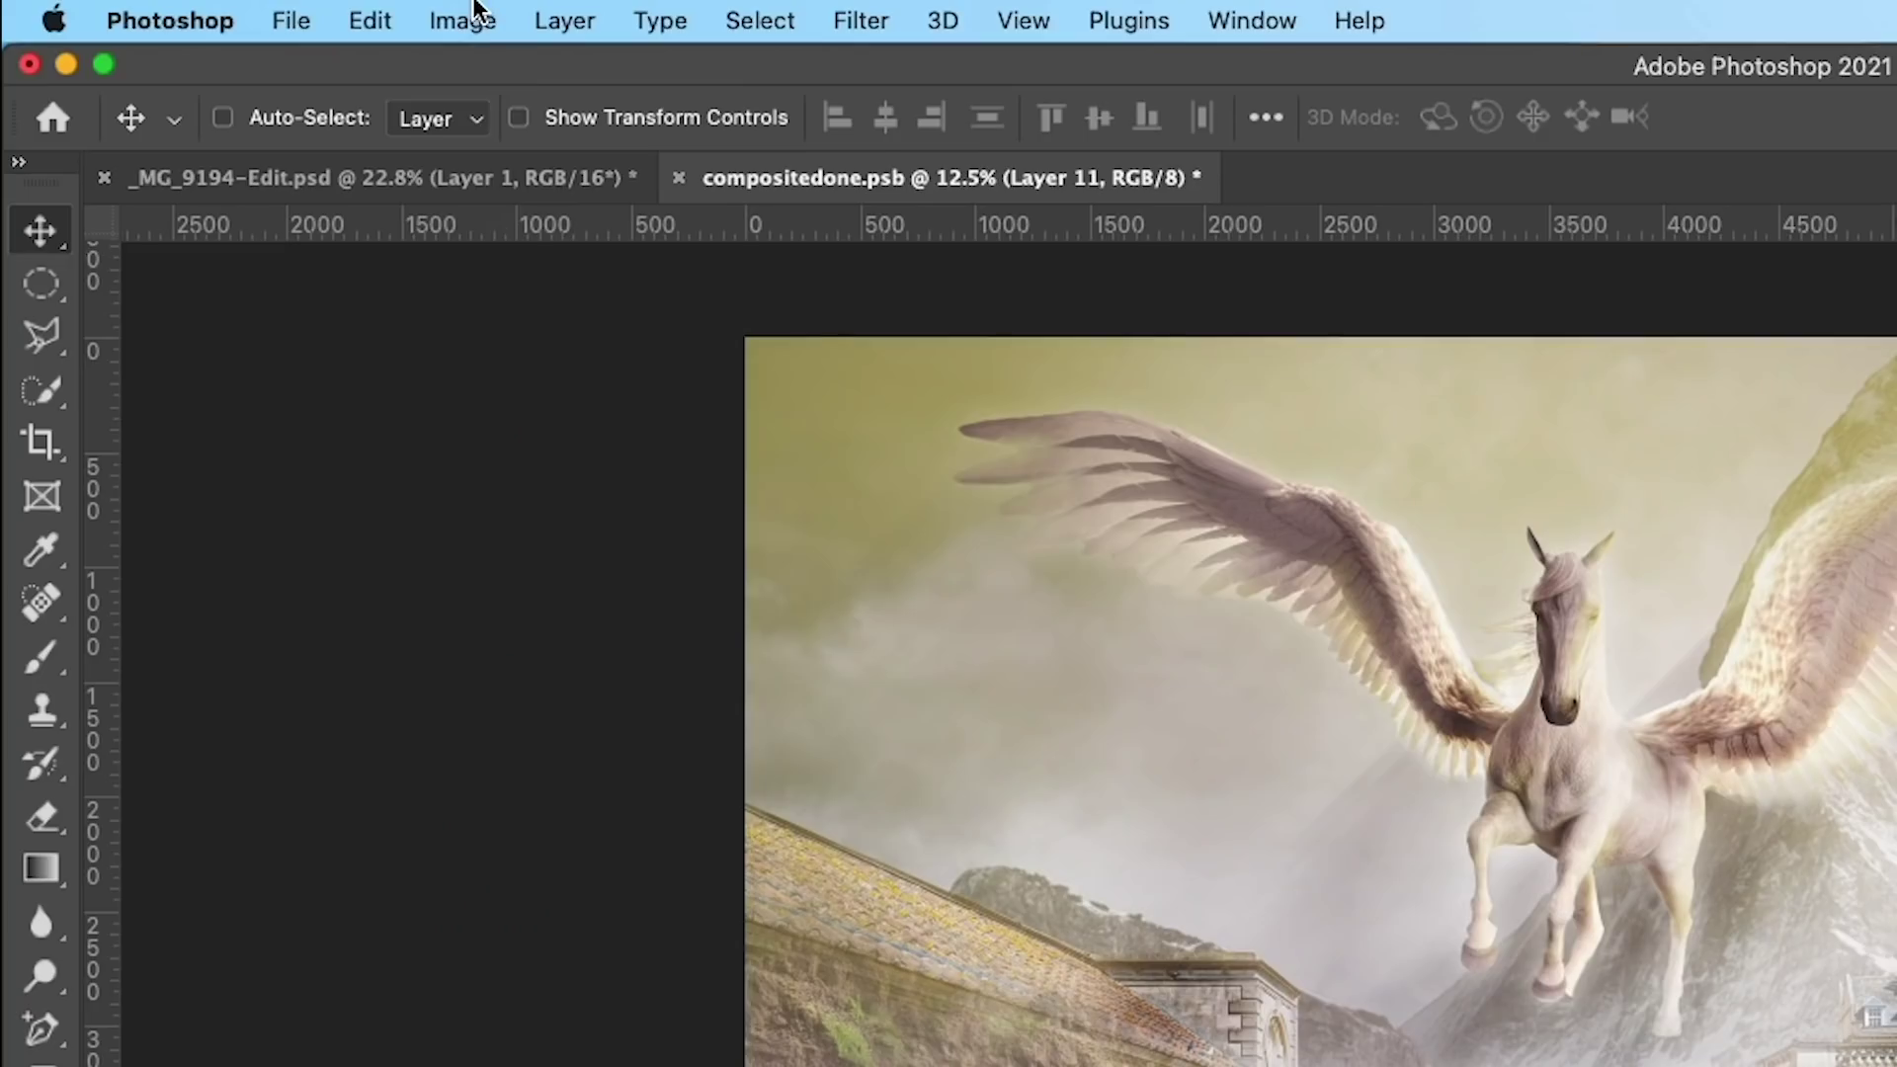
Step: Apply Image > Adjustments > Match Color with Neutralize to Layer 11
{"action": "left_click", "coordinate": [253, 8]}
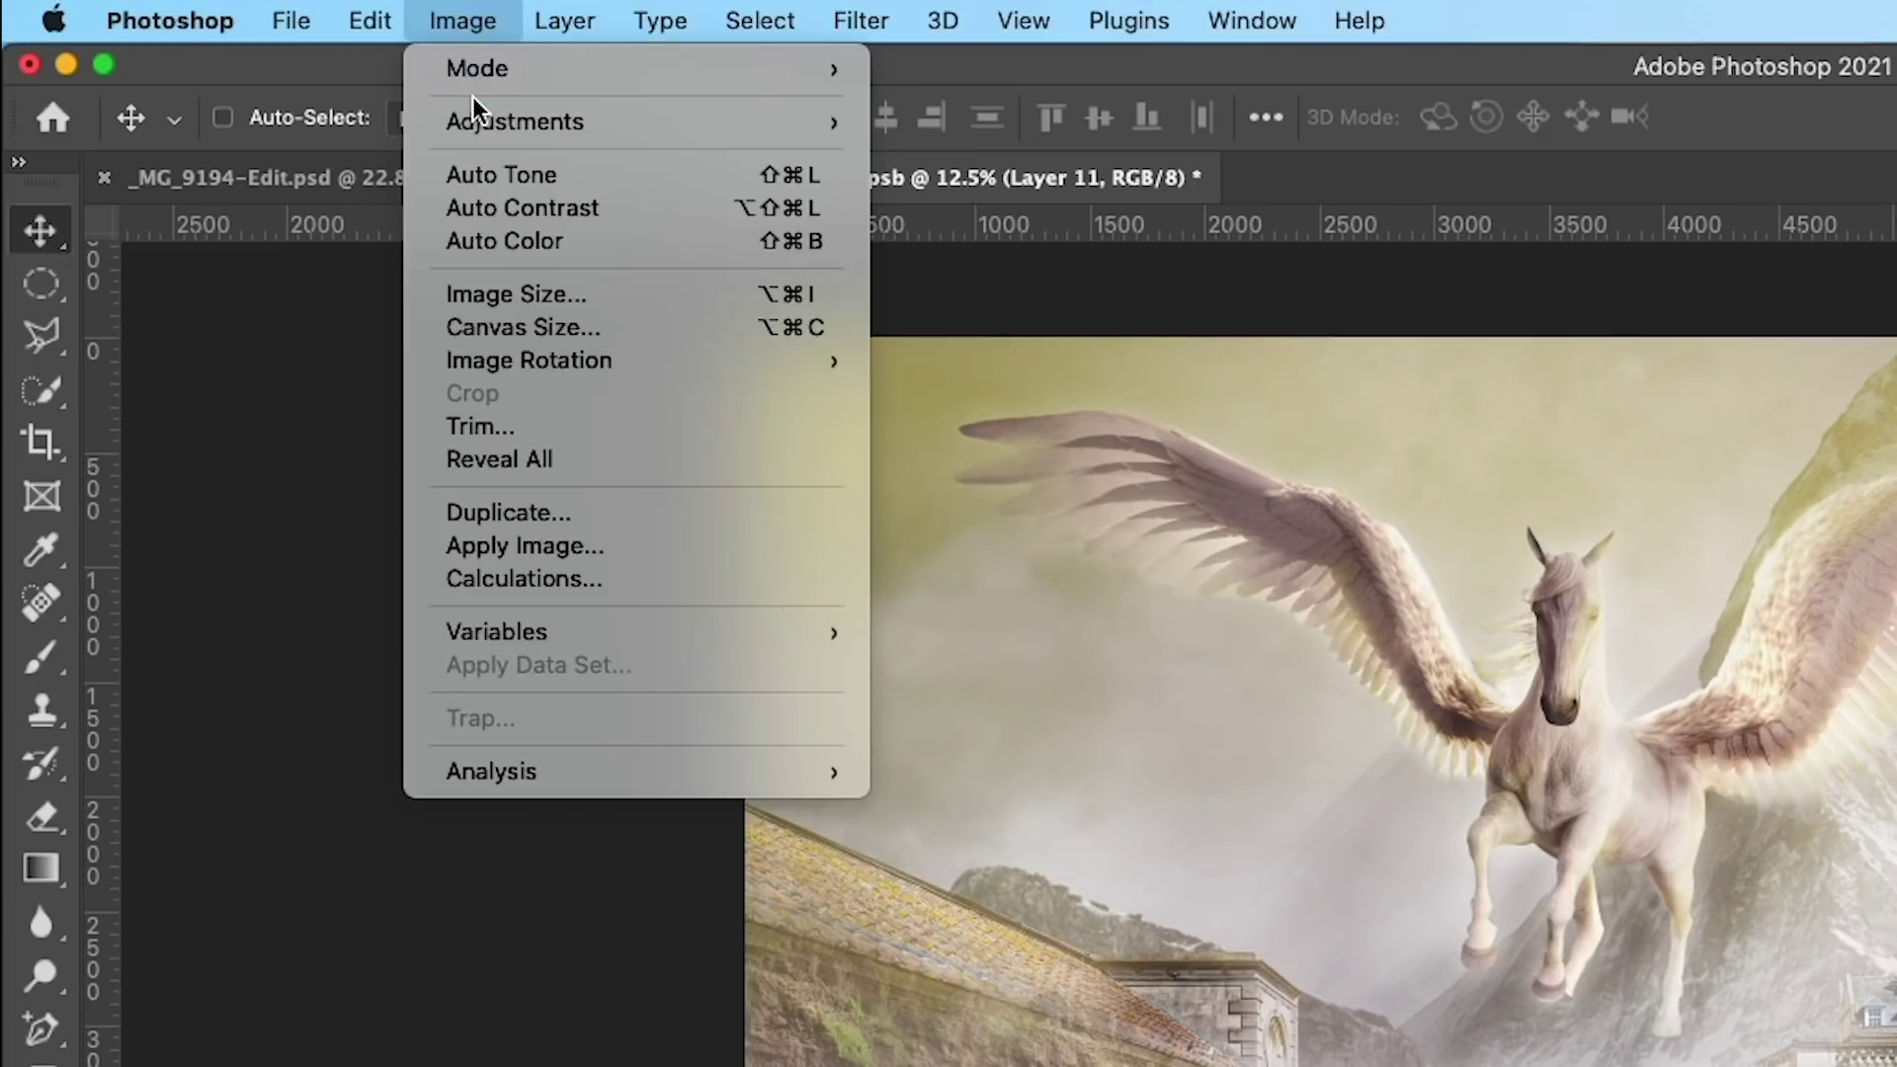
{"action": "mouse_move", "coordinate": [500, 116]}
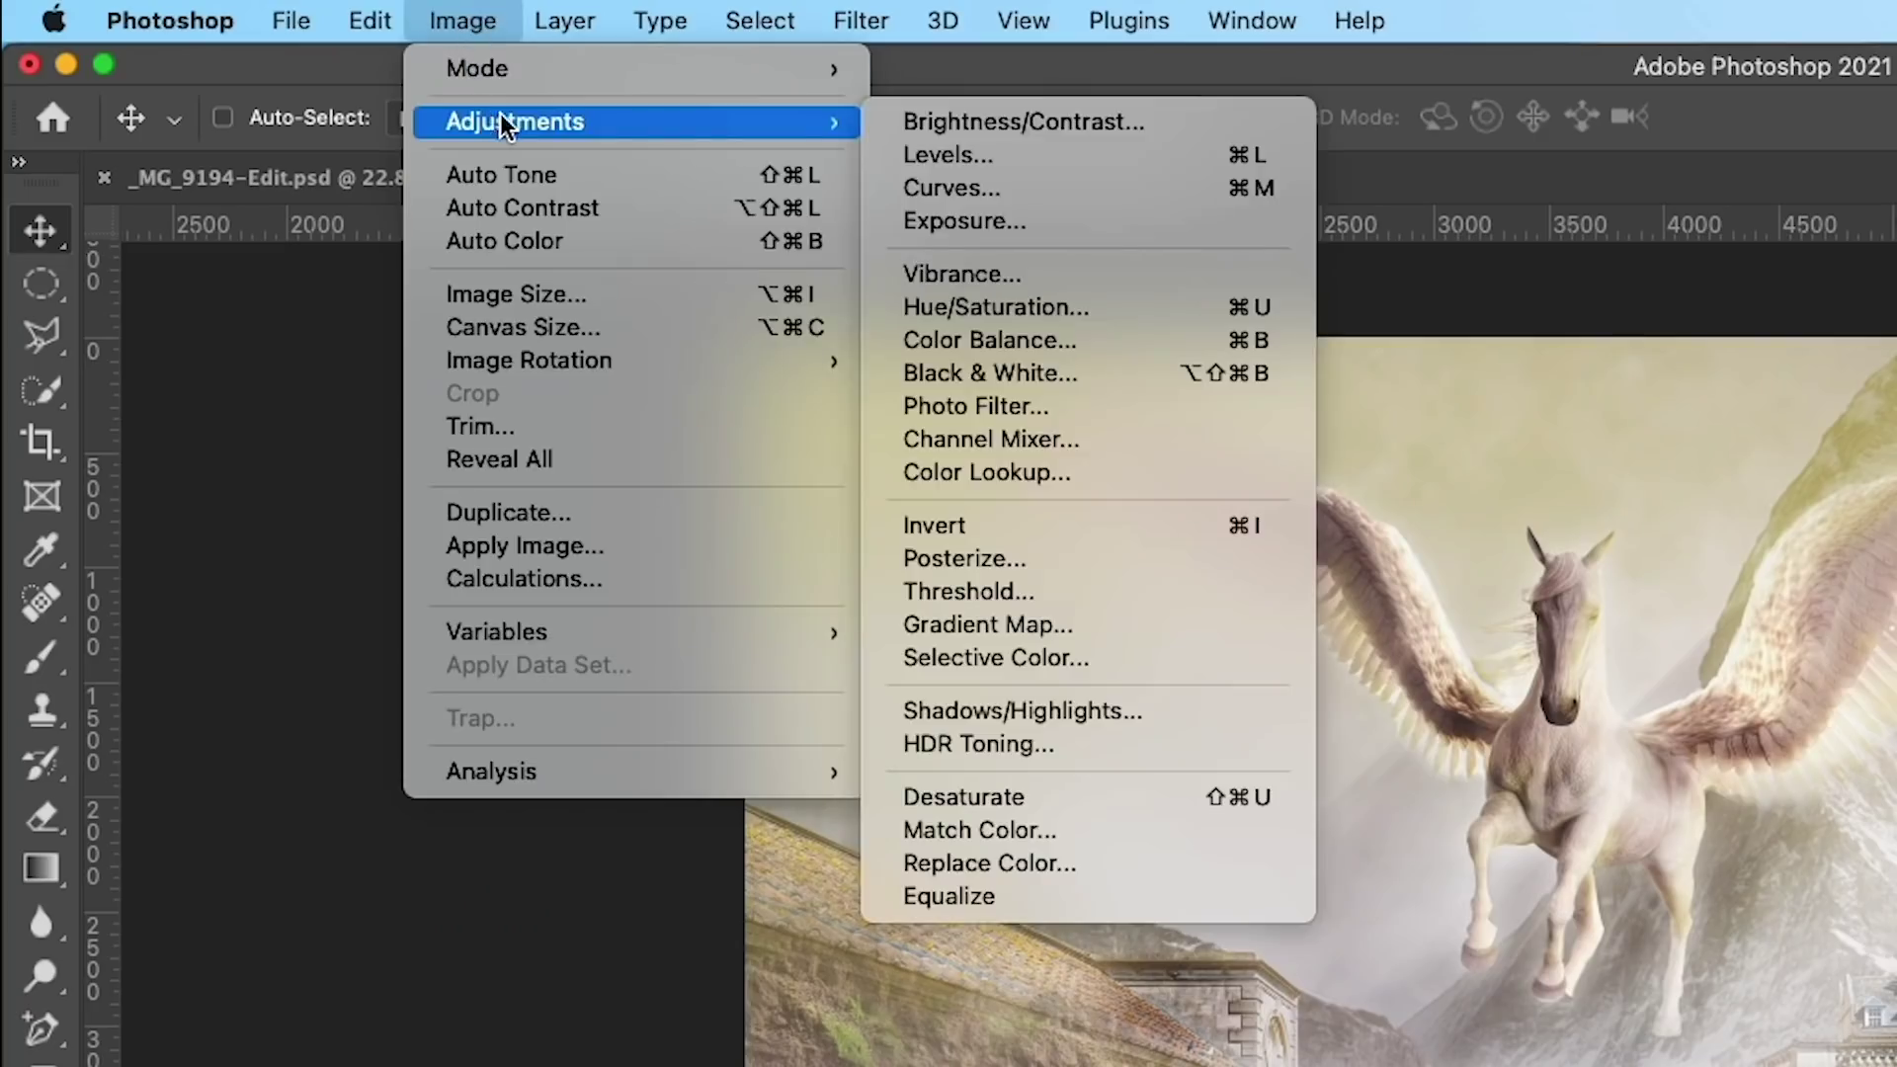
{"action": "left_click", "coordinate": [1136, 830]}
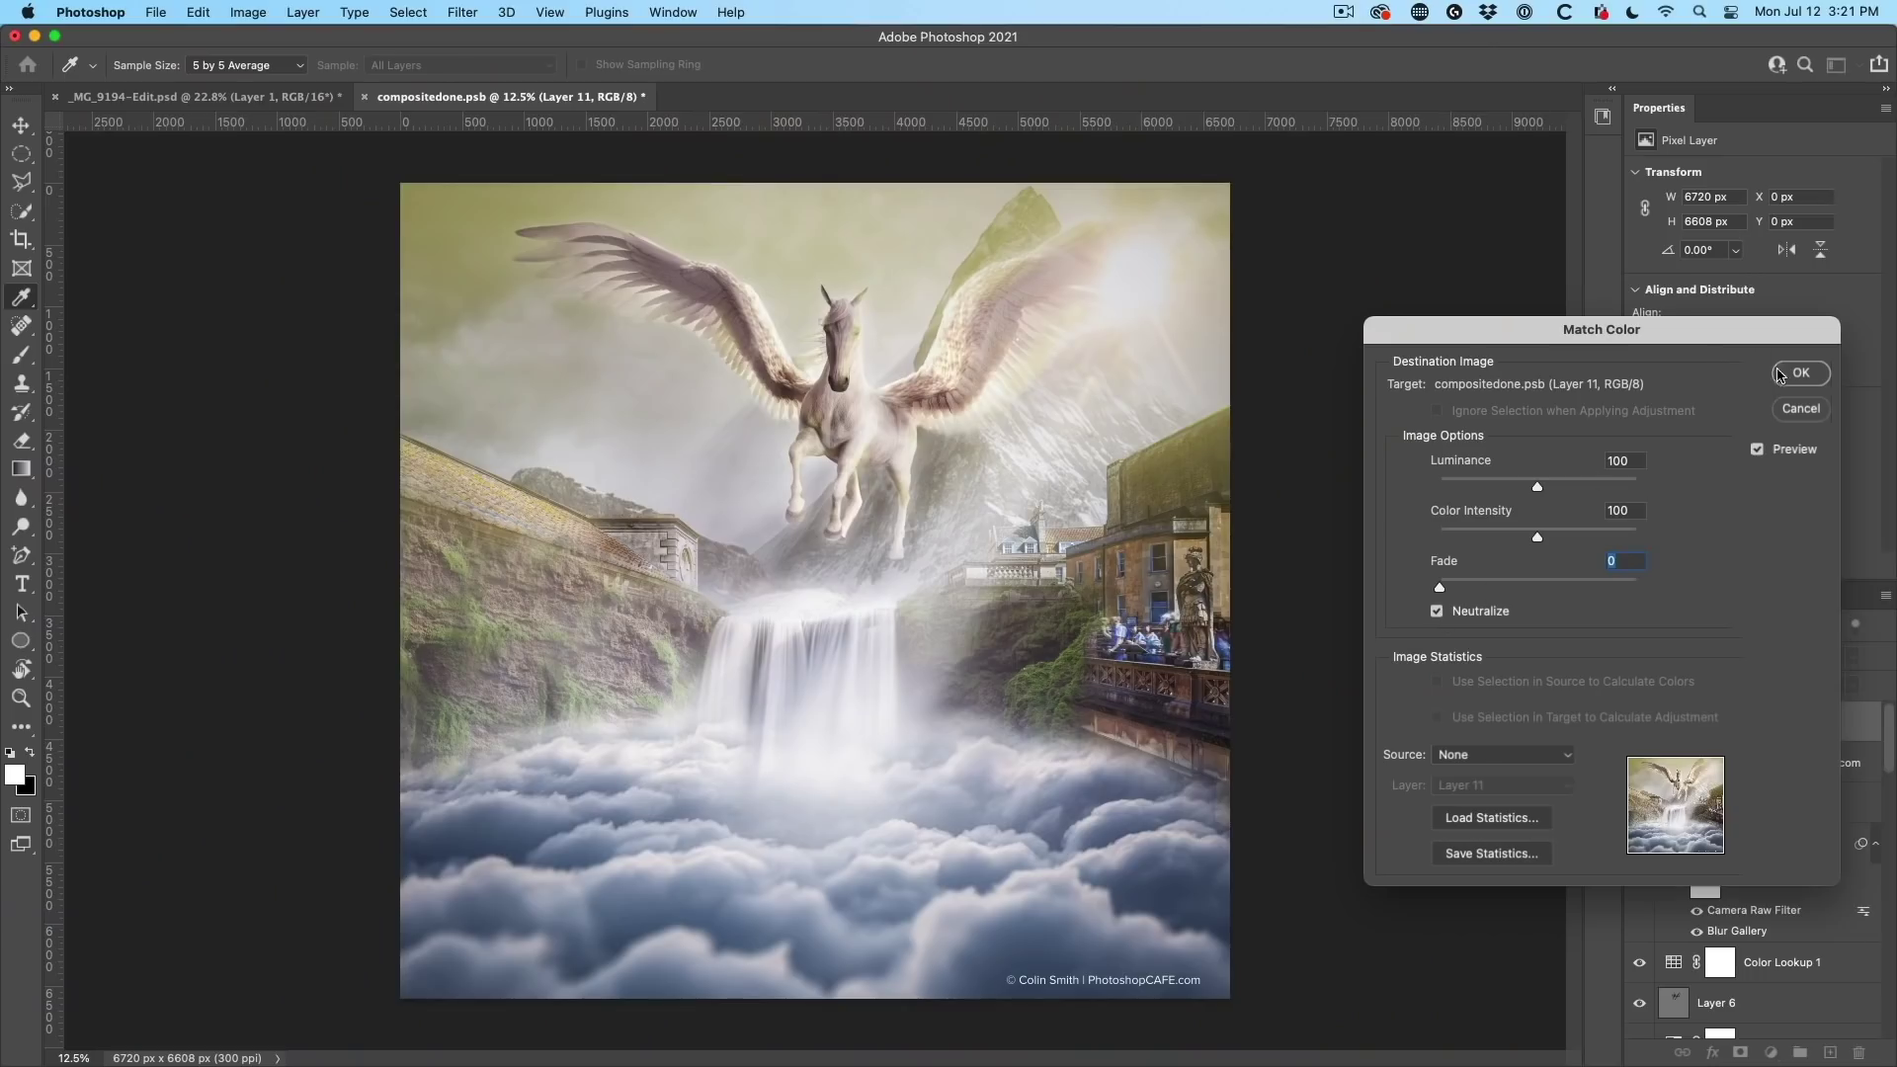
{"action": "left_click", "coordinate": [1779, 375]}
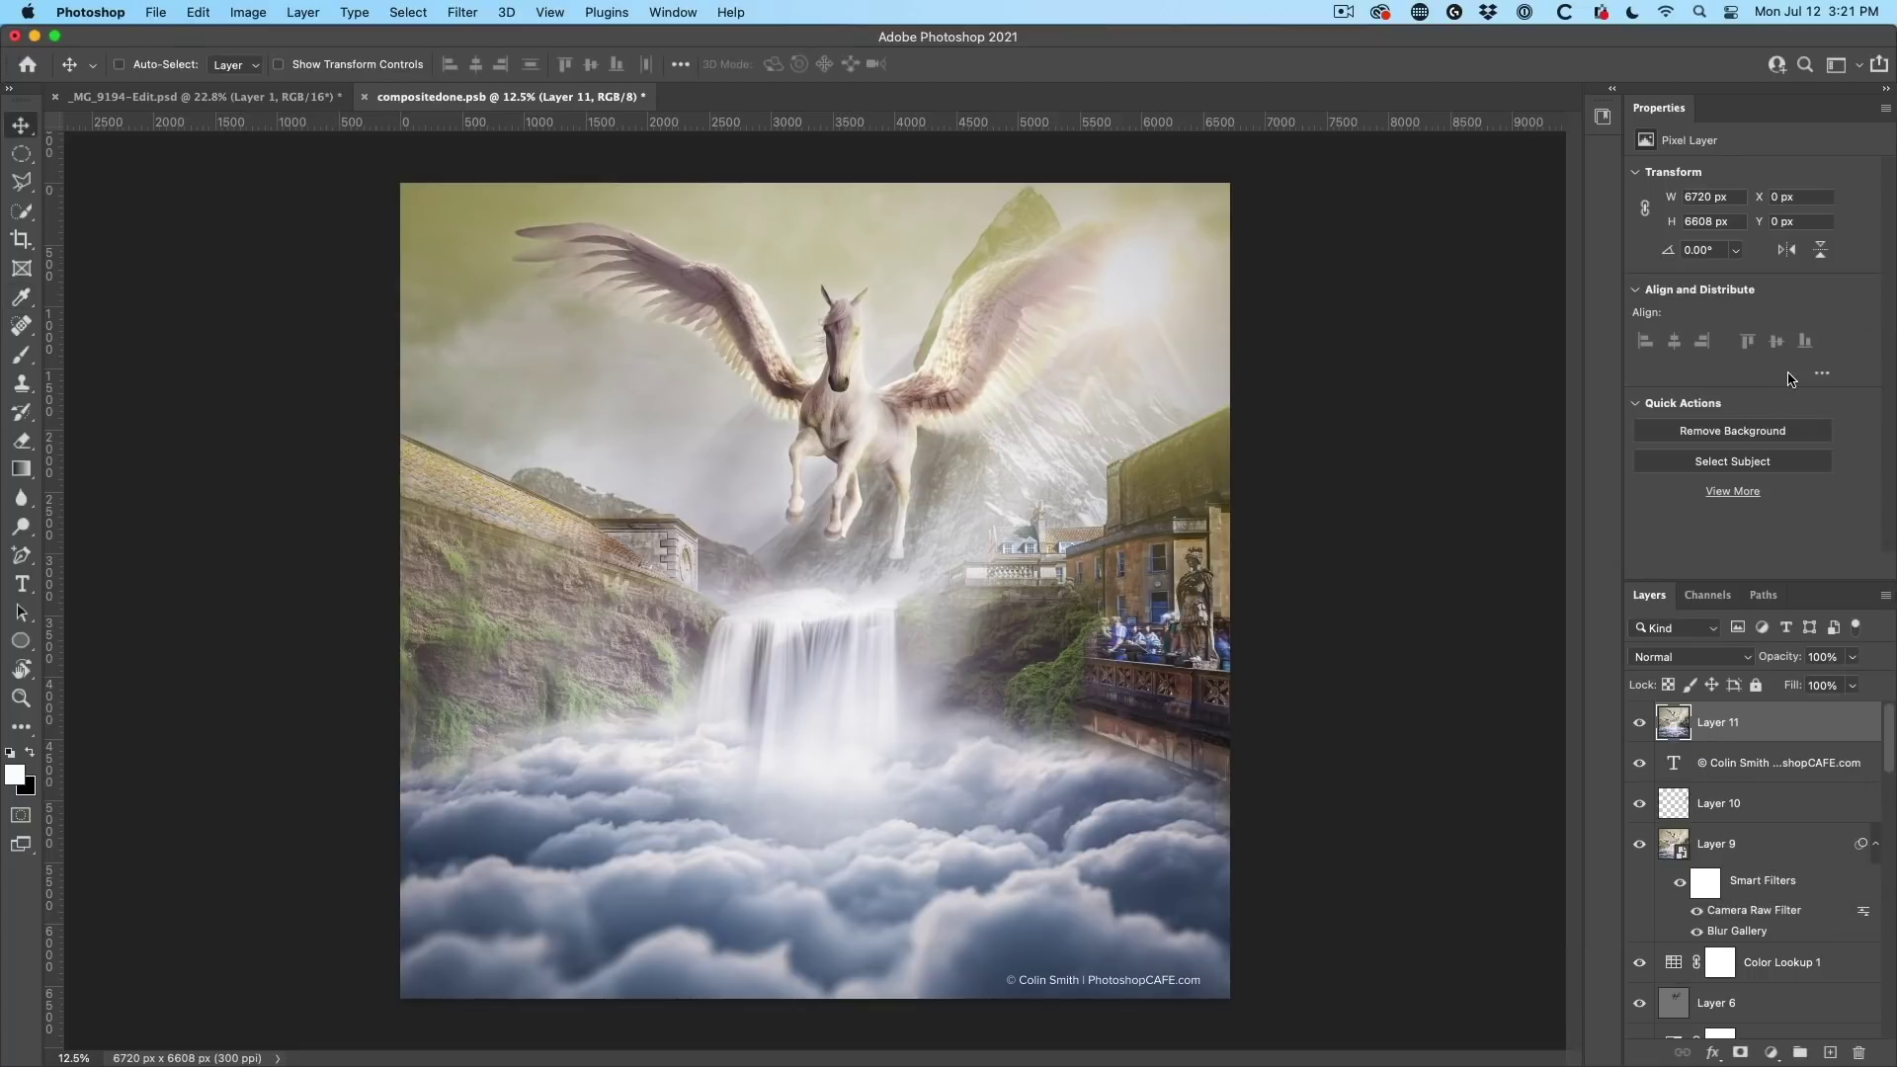
Step: Toggle Layer 11's visibility to compare the neutralized composite against the original
{"action": "left_click", "coordinate": [1641, 723]}
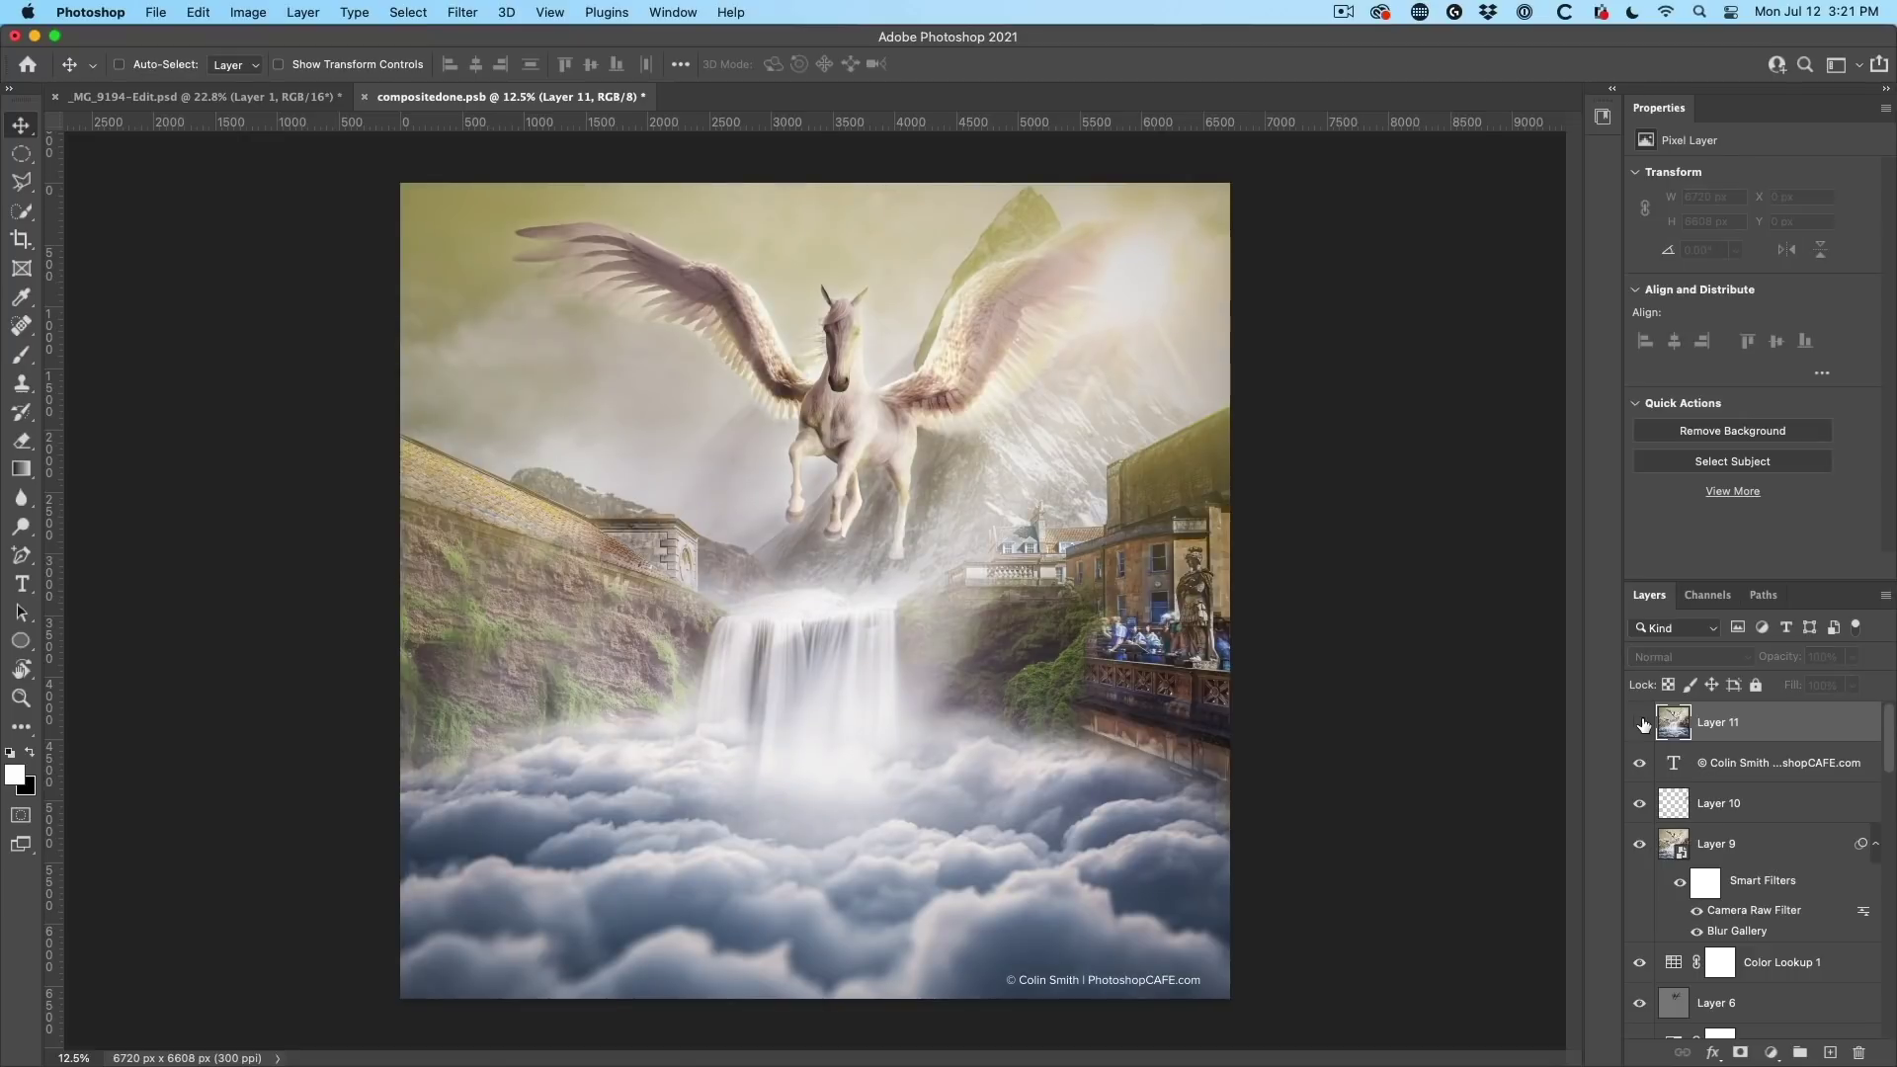
{"action": "left_click", "coordinate": [1640, 724]}
{"action": "left_click", "coordinate": [1641, 724]}
{"action": "left_click", "coordinate": [1641, 724]}
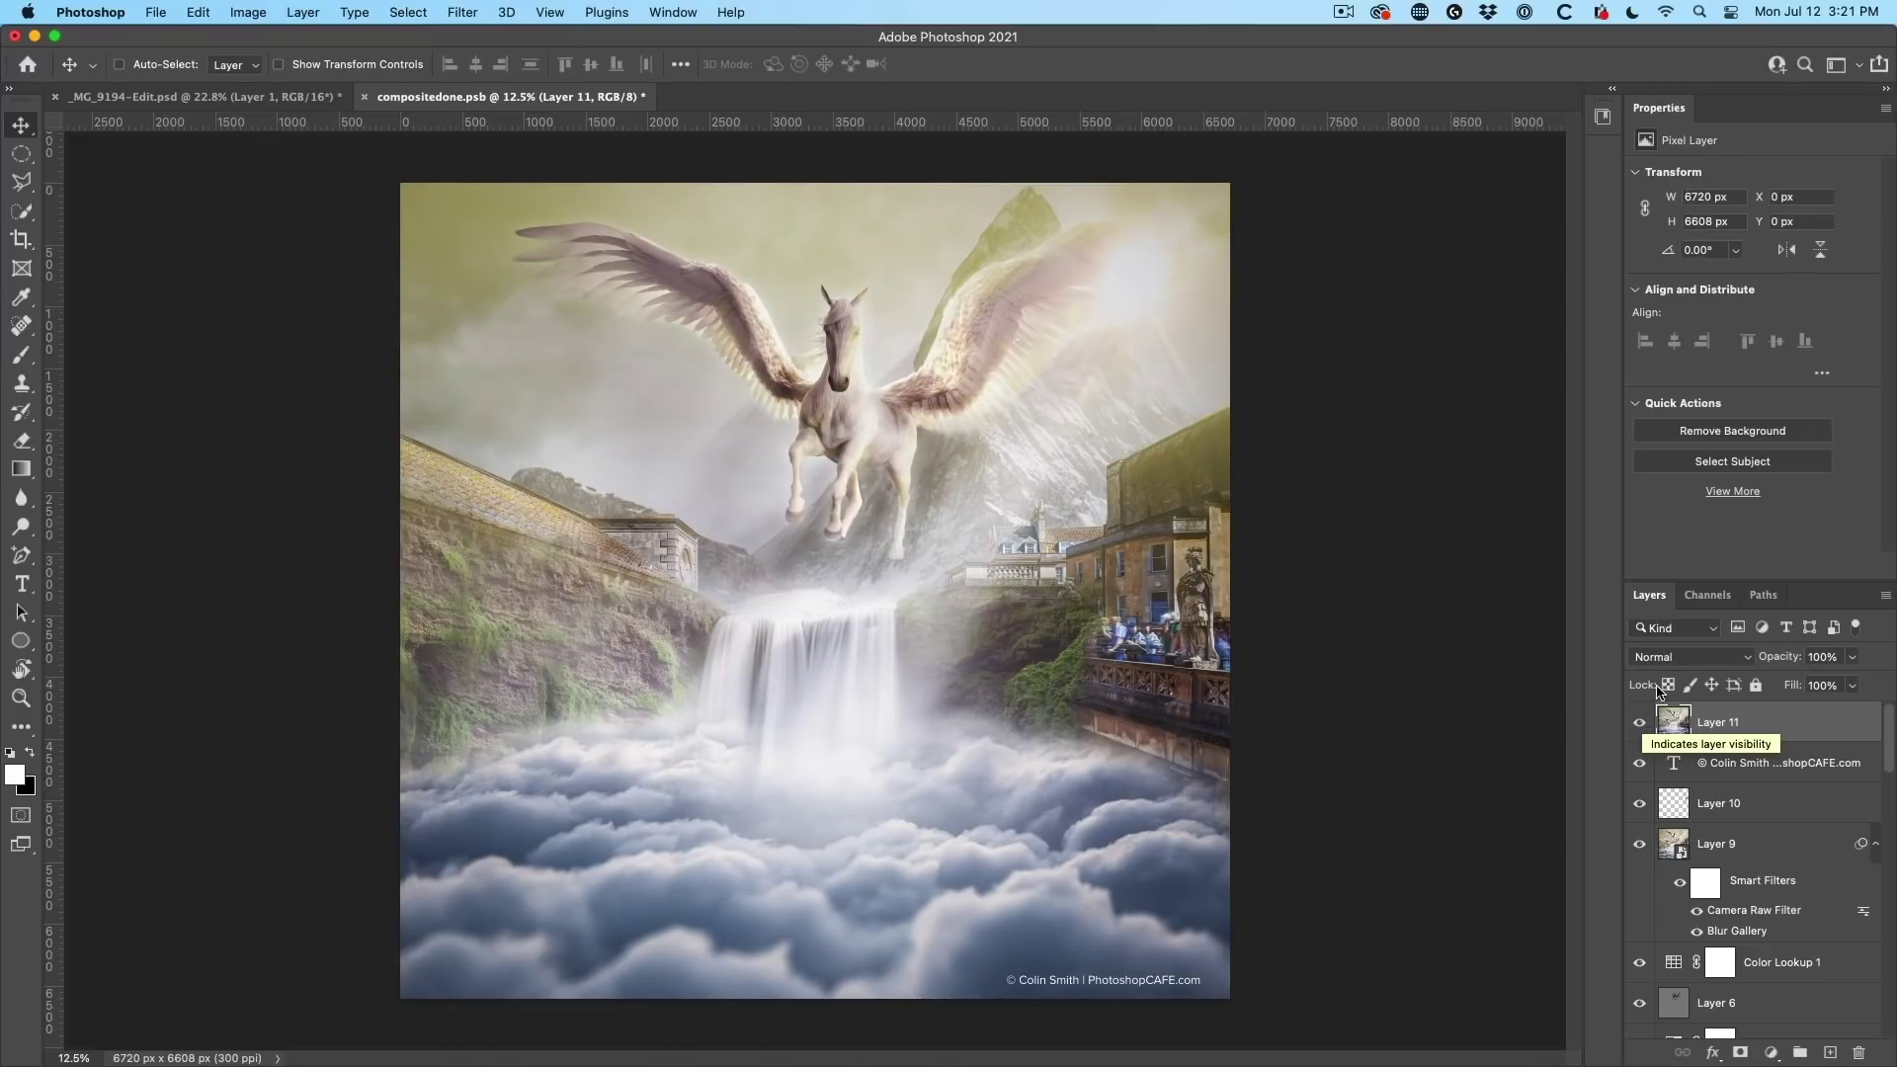
{"action": "left_click", "coordinate": [1683, 660]}
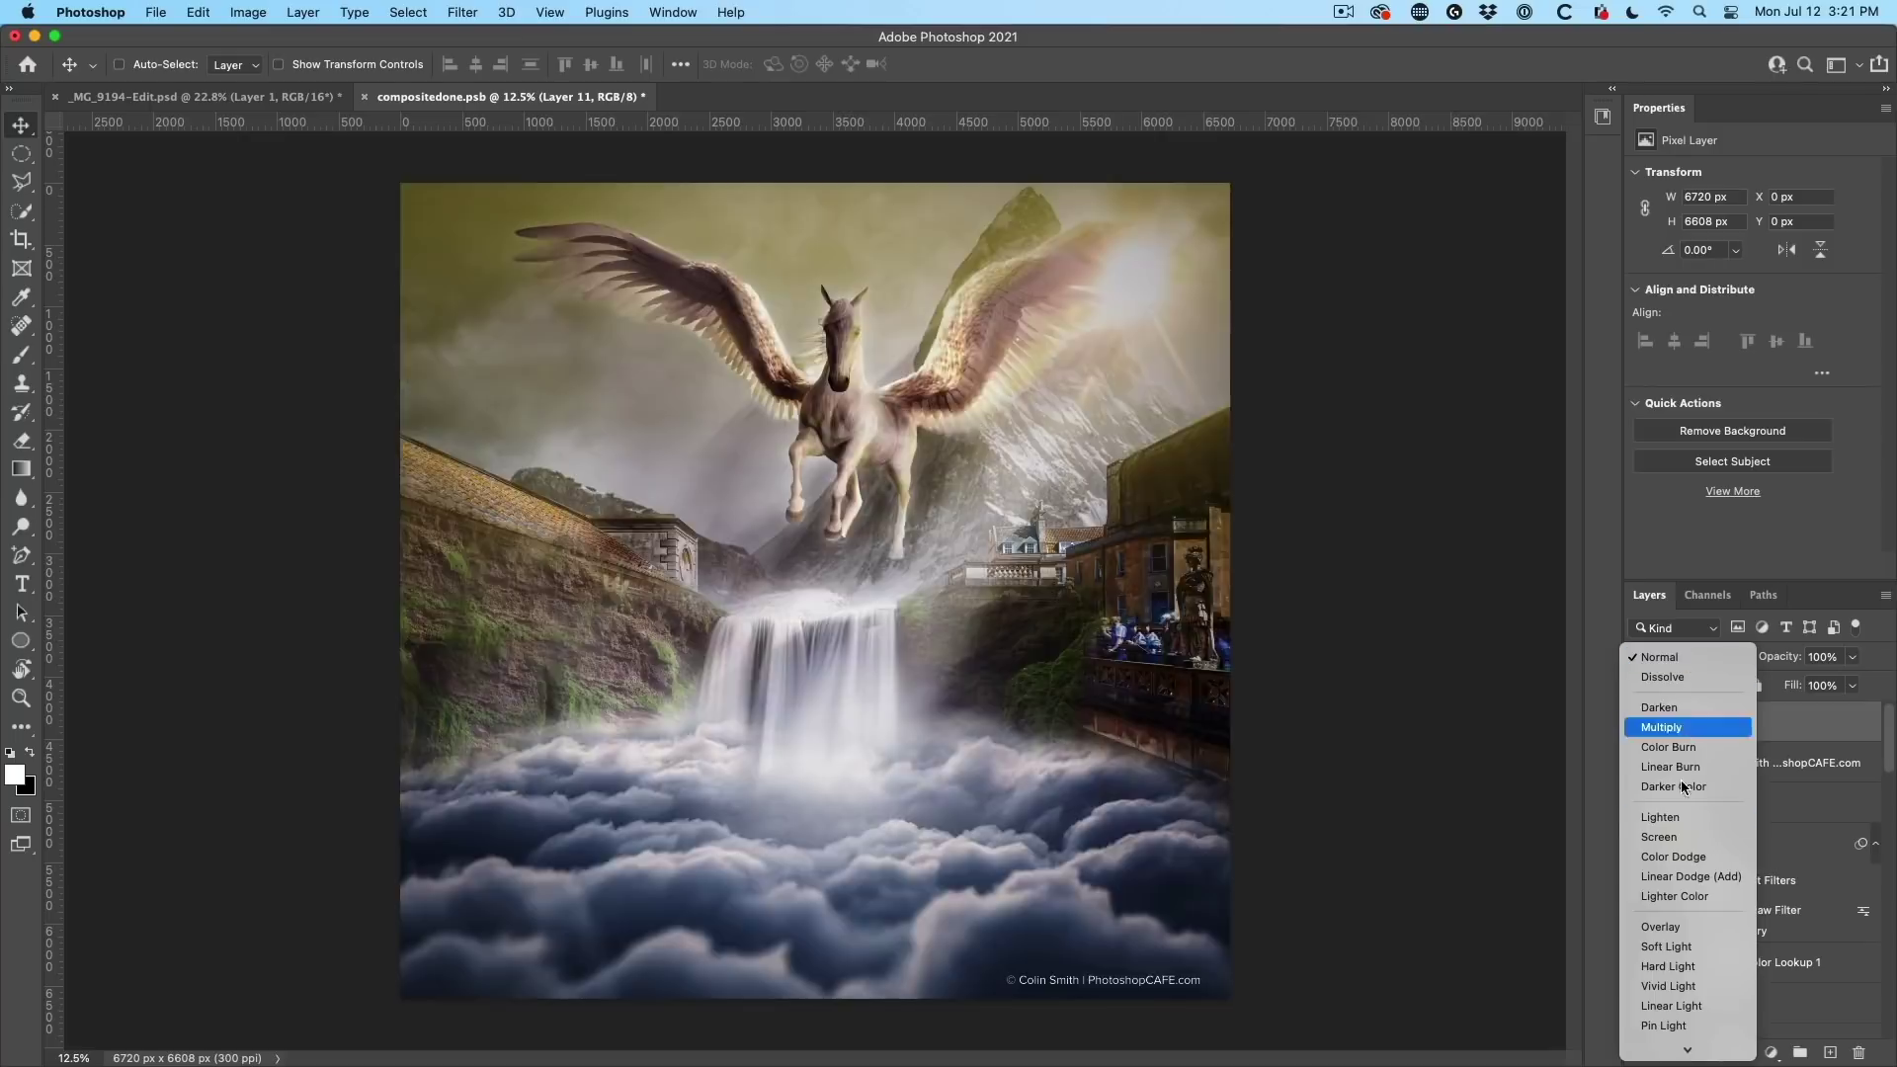